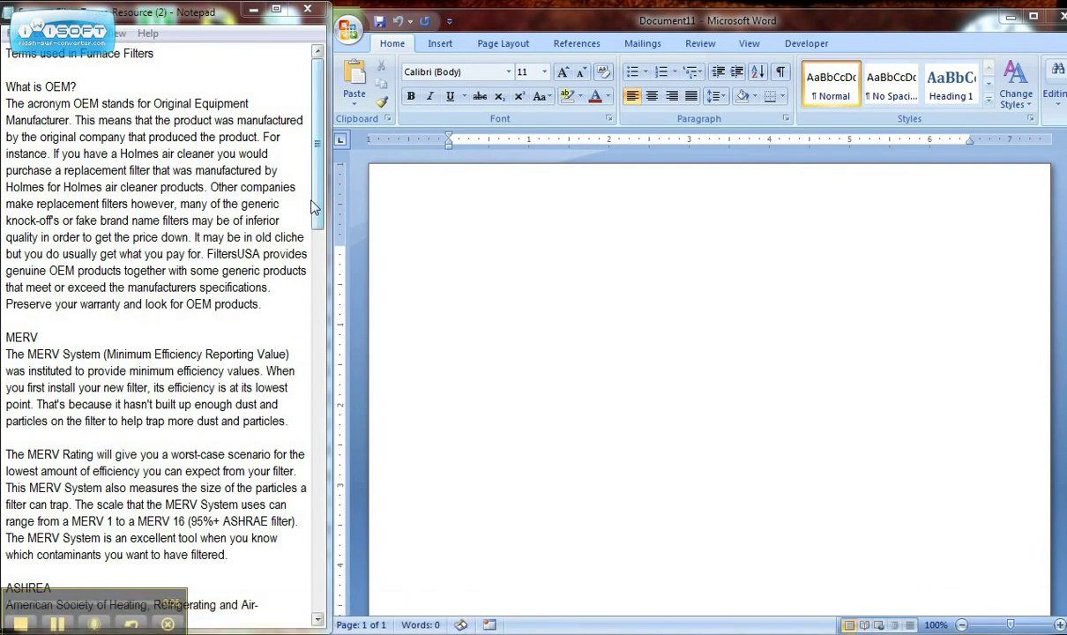
Paste the first two OEM definition sentences from the notes into the Word document
{"action": "left_click", "coordinate": [97, 120]}
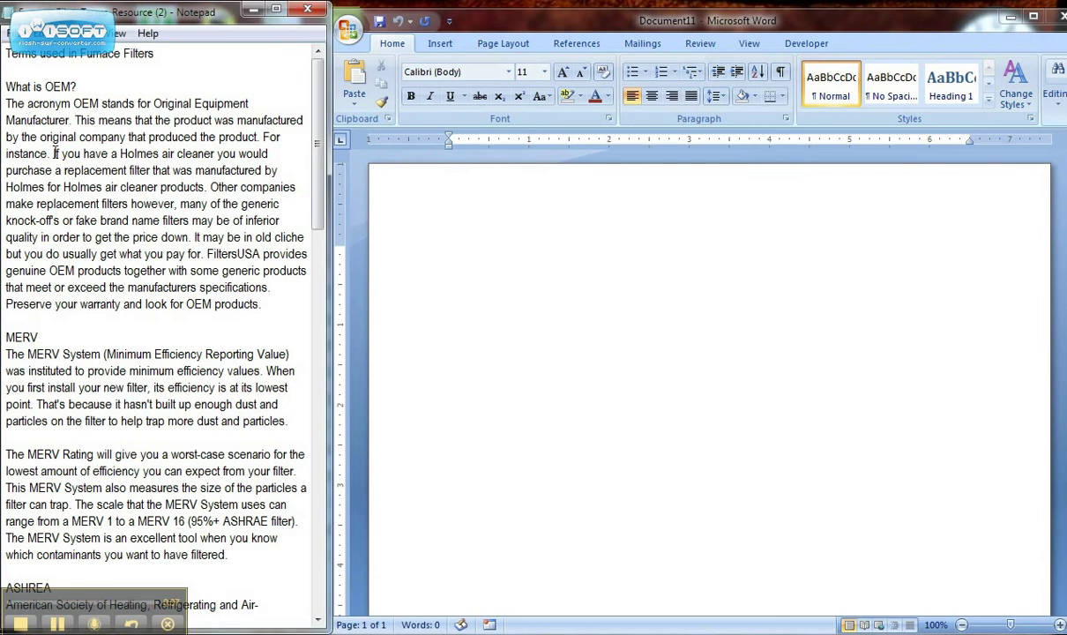
{"action": "scroll", "coordinate": [105, 159], "scroll_direction": "down", "scroll_amount": 2}
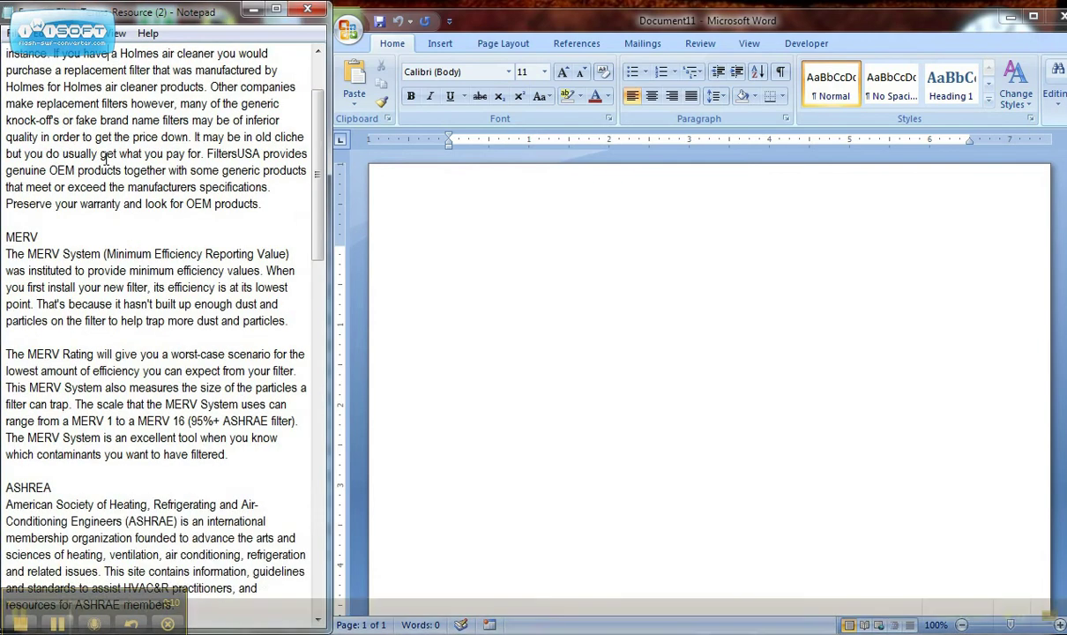
{"action": "scroll", "coordinate": [106, 159], "scroll_direction": "down", "scroll_amount": 4}
{"action": "scroll", "coordinate": [106, 159], "scroll_direction": "down", "scroll_amount": 5}
{"action": "scroll", "coordinate": [106, 159], "scroll_direction": "down", "scroll_amount": 5}
{"action": "scroll", "coordinate": [106, 159], "scroll_direction": "down", "scroll_amount": 6}
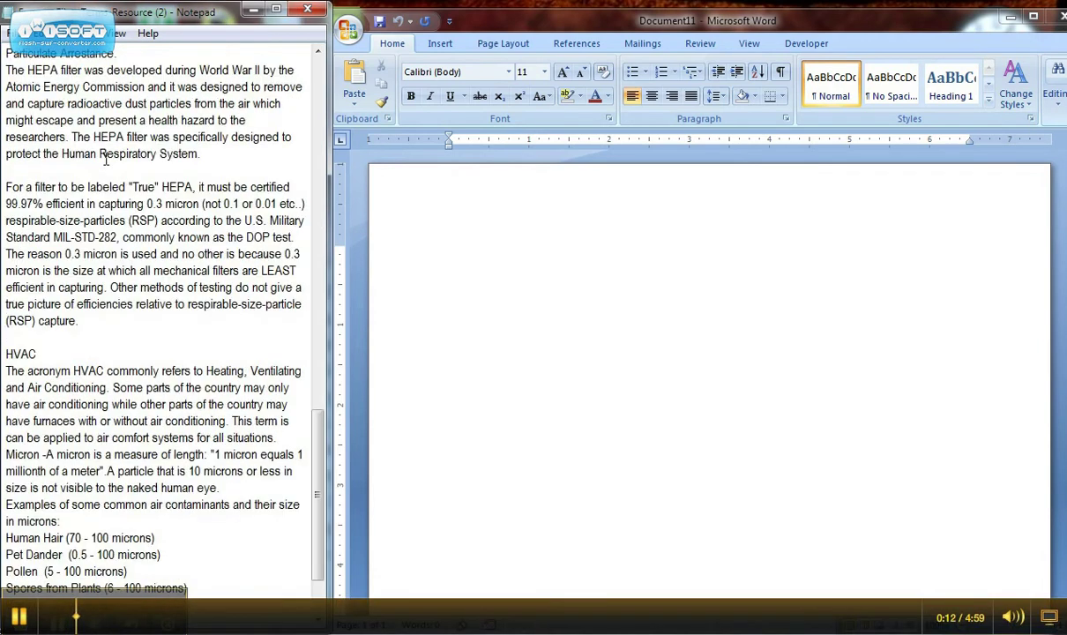
{"action": "scroll", "coordinate": [106, 158], "scroll_direction": "down", "scroll_amount": 2}
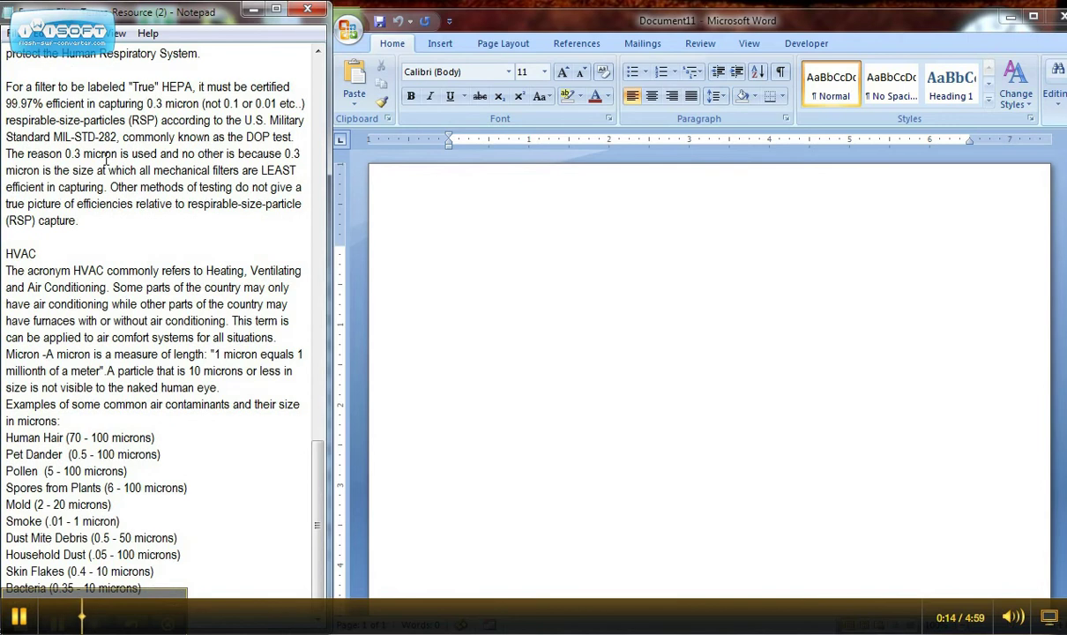
{"action": "scroll", "coordinate": [106, 159], "scroll_direction": "up", "scroll_amount": 1}
{"action": "scroll", "coordinate": [106, 159], "scroll_direction": "up", "scroll_amount": 5}
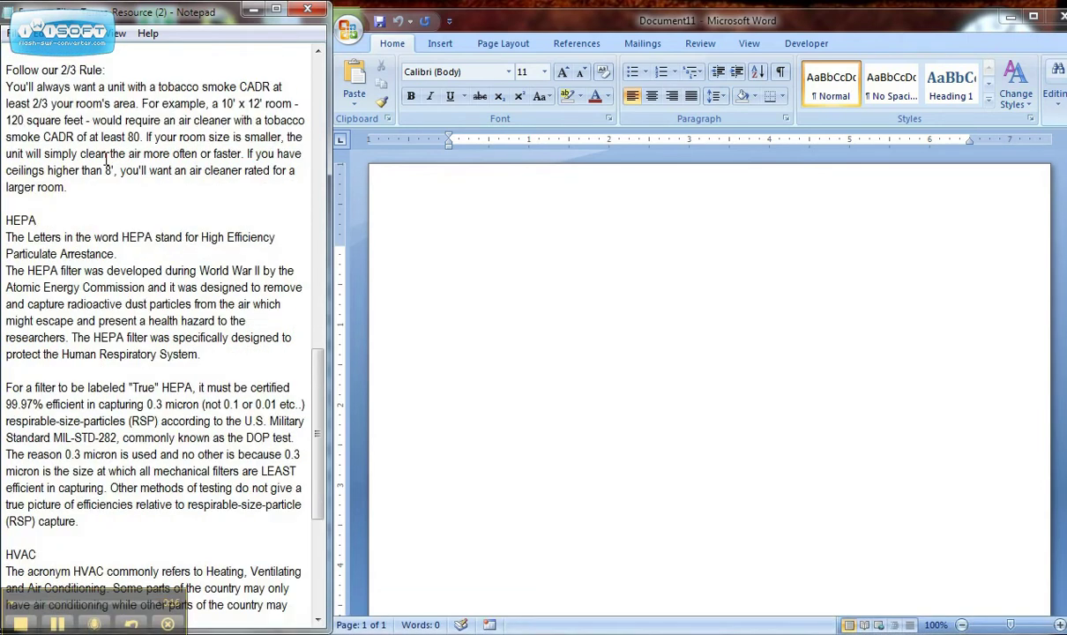
{"action": "scroll", "coordinate": [106, 159], "scroll_direction": "up", "scroll_amount": 6}
{"action": "scroll", "coordinate": [106, 158], "scroll_direction": "up", "scroll_amount": 4}
{"action": "scroll", "coordinate": [106, 158], "scroll_direction": "up", "scroll_amount": 3}
{"action": "scroll", "coordinate": [105, 157], "scroll_direction": "up", "scroll_amount": 1}
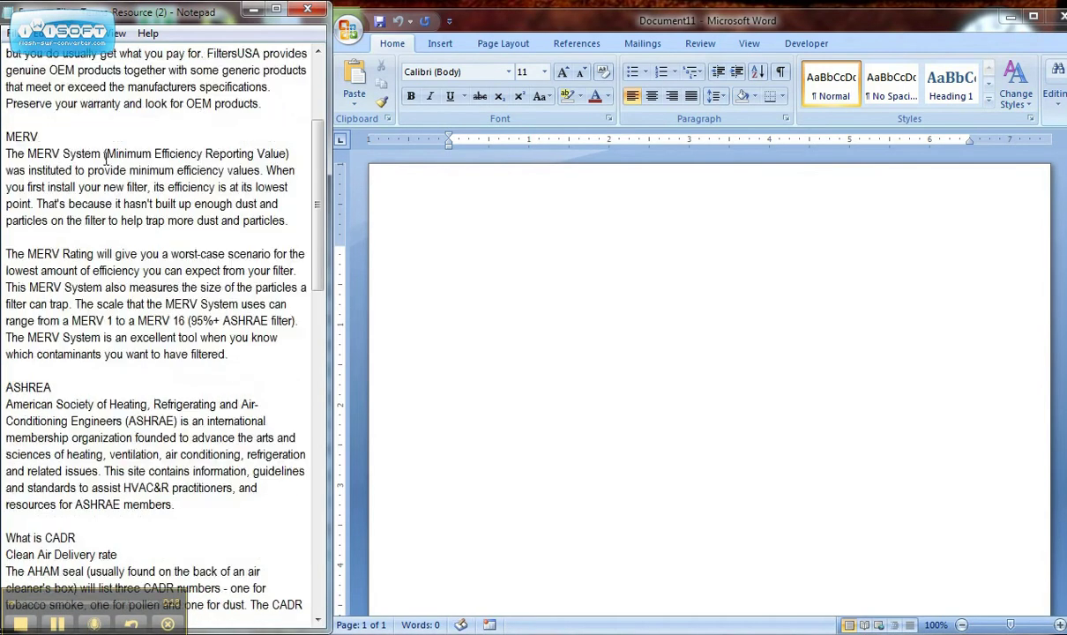
{"action": "scroll", "coordinate": [106, 157], "scroll_direction": "up", "scroll_amount": 4}
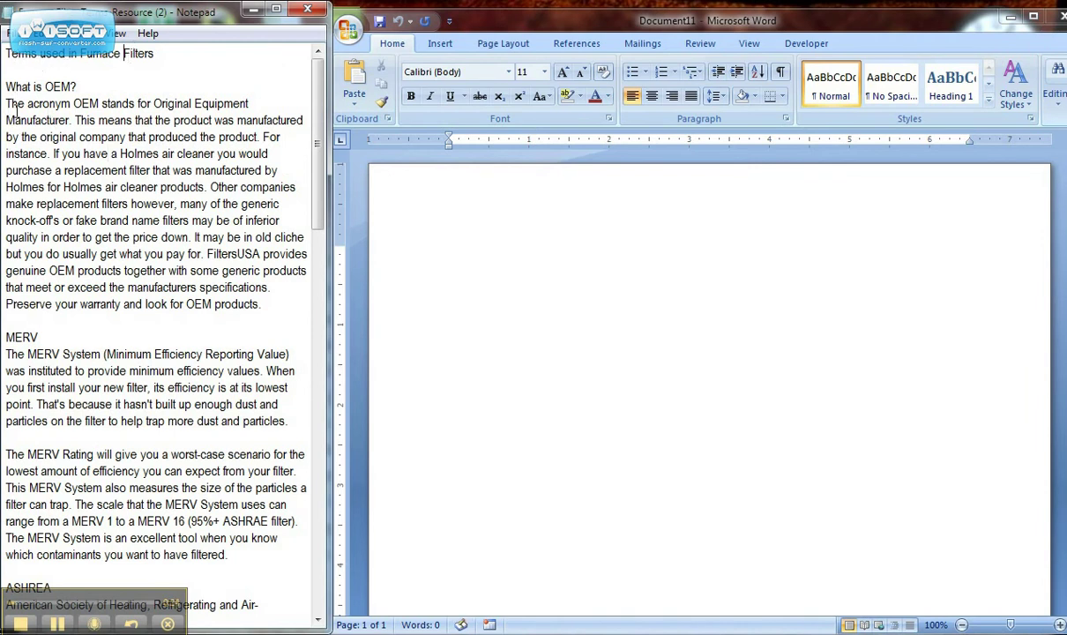
{"action": "left_click_drag", "start_coordinate": [6, 109], "coordinate": [261, 137]}
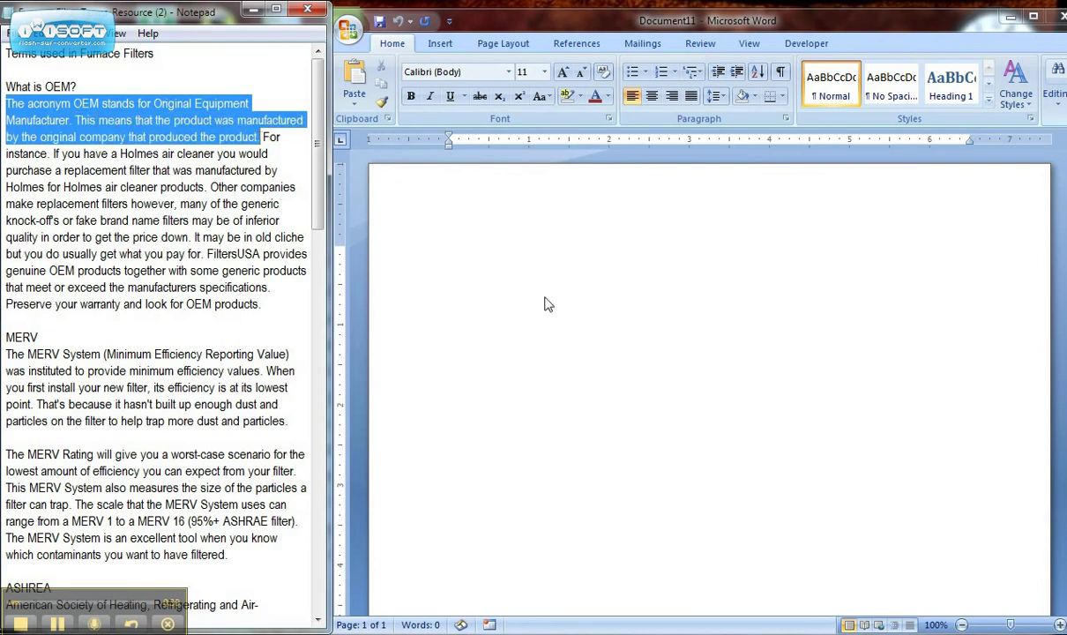
{"action": "left_click", "coordinate": [487, 297]}
{"action": "type", "text": "The acronym OEM stands for Original Equipment Manufacturer. This means that the product was manufactured by the original company that produced the product."}
{"action": "key", "text": "Return"}
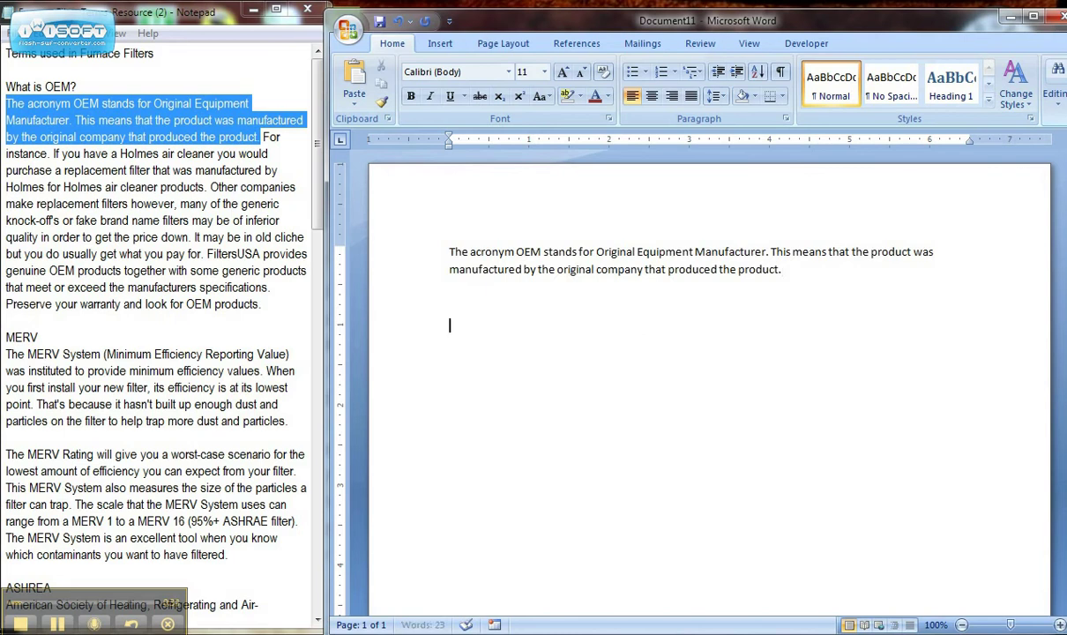
Paste the opening MERV definition sentences below the OEM text
{"action": "left_click", "coordinate": [199, 354]}
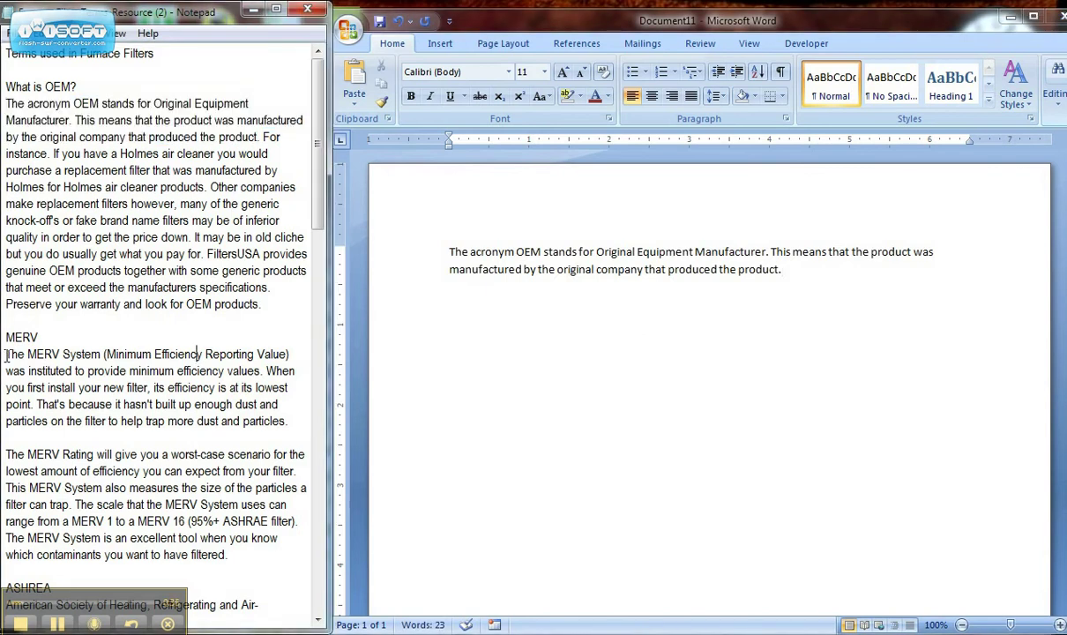
{"action": "mouse_move", "coordinate": [6, 354]}
{"action": "left_mouse_down"}
{"action": "mouse_move", "coordinate": [62, 404]}
{"action": "mouse_move", "coordinate": [35, 404]}
{"action": "left_mouse_up"}
{"action": "key", "text": "ctrl+c"}
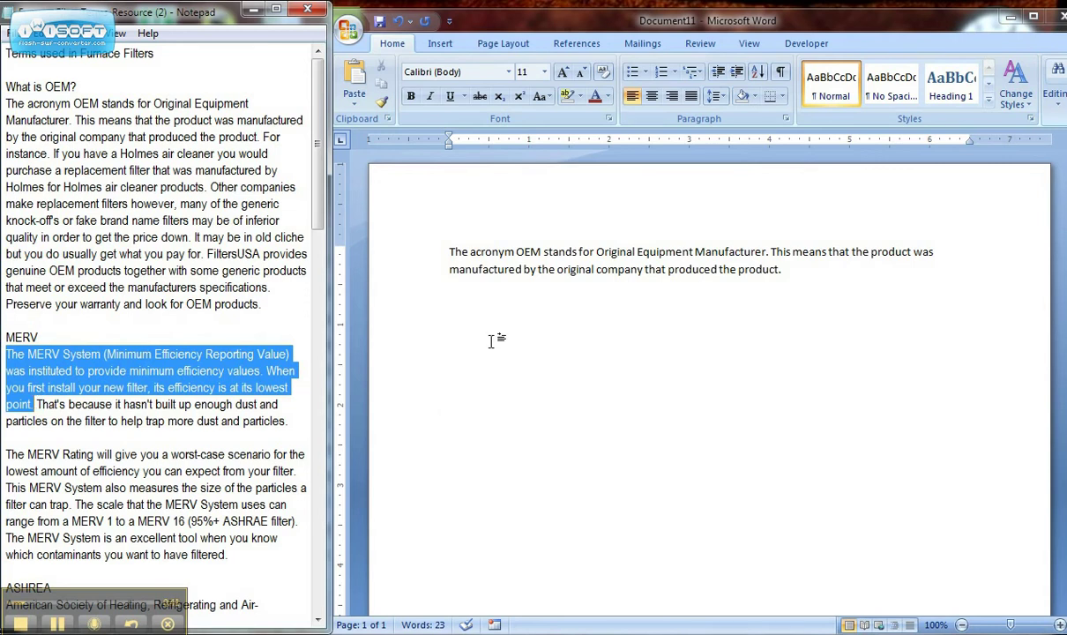
{"action": "left_click", "coordinate": [499, 339]}
{"action": "key", "text": "ctrl+v"}
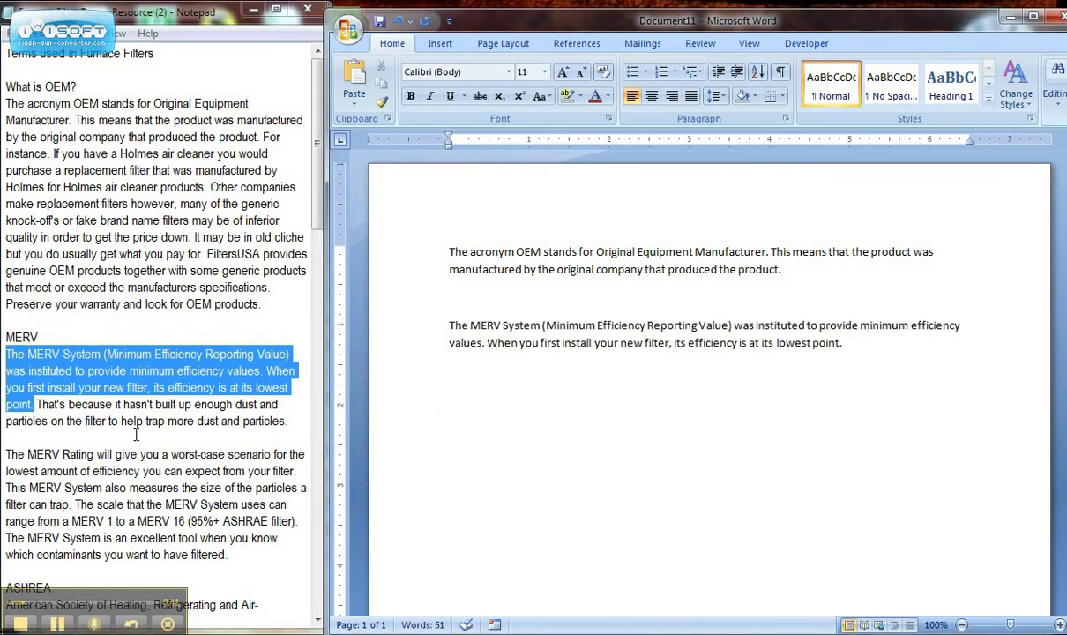
Paste the ASHREA heading and its paragraph on a new line below MERV
{"action": "left_click", "coordinate": [134, 436]}
{"action": "scroll", "coordinate": [134, 437], "scroll_direction": "down", "scroll_amount": 1}
{"action": "scroll", "coordinate": [132, 438], "scroll_direction": "down", "scroll_amount": 4}
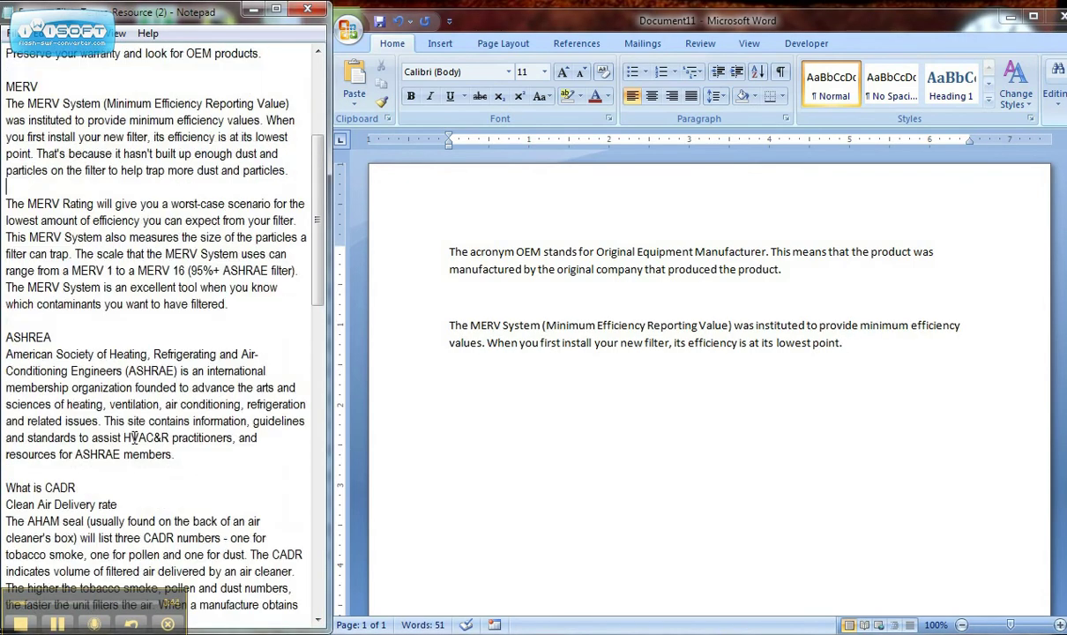
{"action": "scroll", "coordinate": [134, 437], "scroll_direction": "down", "scroll_amount": 1}
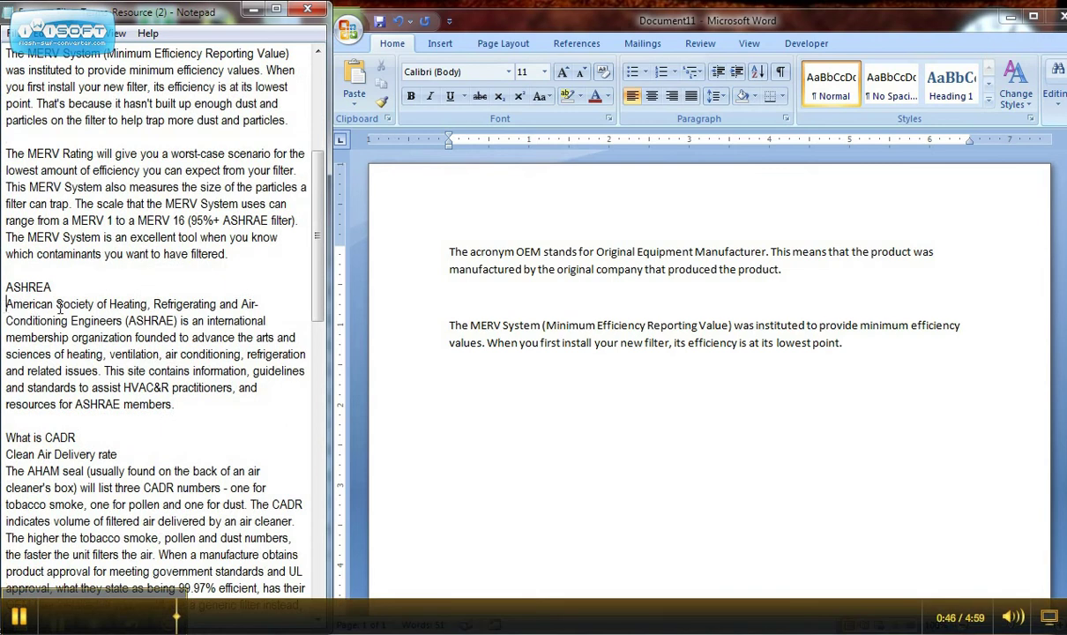
{"action": "mouse_move", "coordinate": [6, 304]}
{"action": "left_mouse_down"}
{"action": "mouse_move", "coordinate": [146, 308]}
{"action": "mouse_move", "coordinate": [247, 371]}
{"action": "mouse_move", "coordinate": [206, 402]}
{"action": "left_mouse_up"}
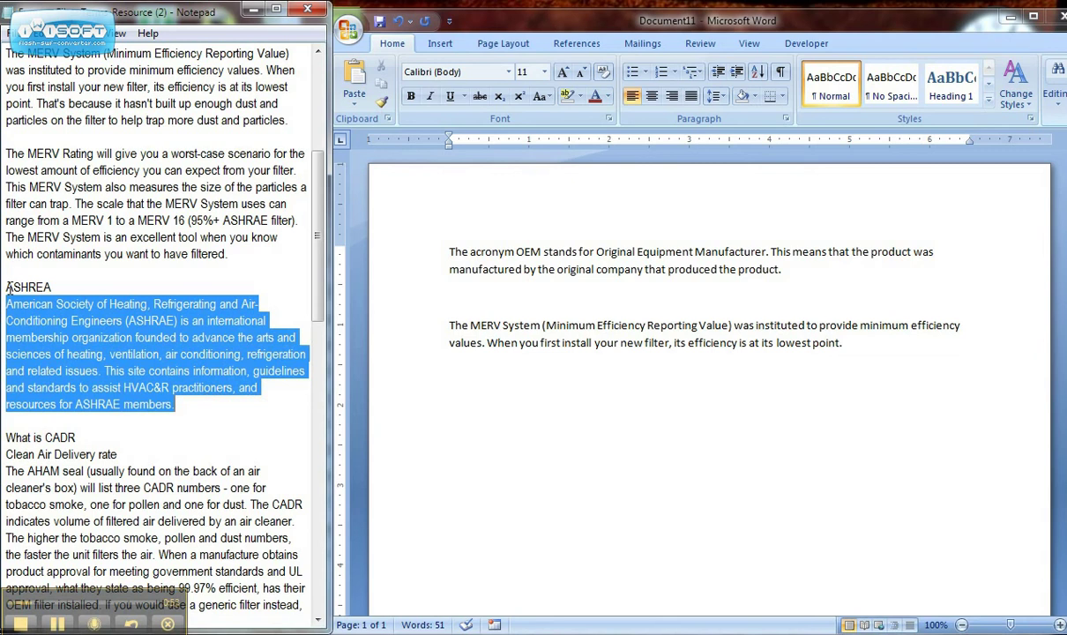
{"action": "left_click_drag", "start_coordinate": [7, 287], "coordinate": [175, 404]}
{"action": "key", "text": "ctrl+c"}
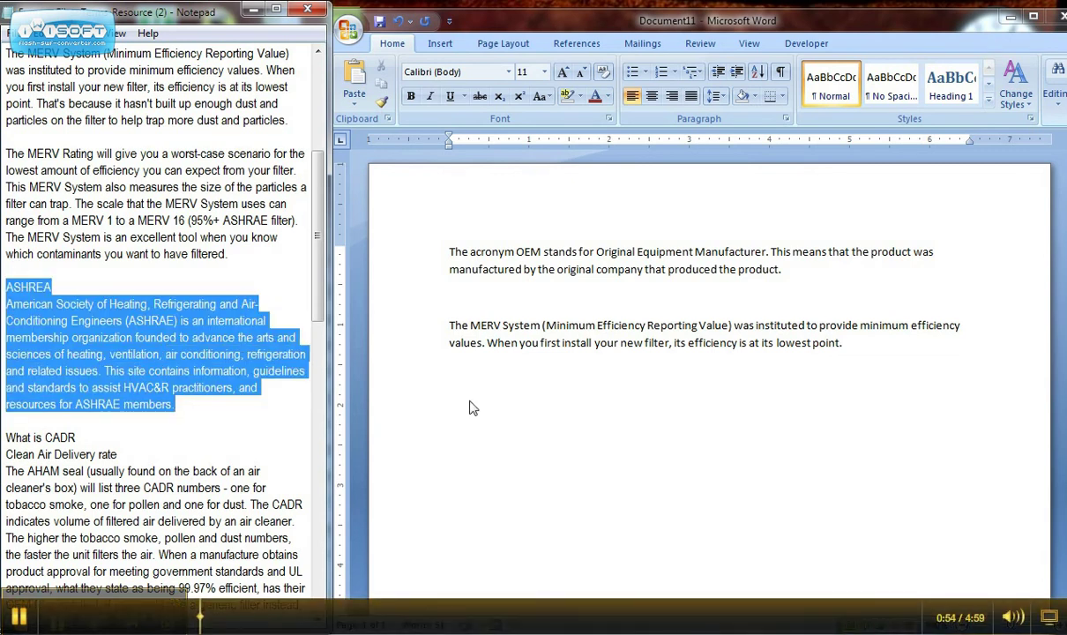
{"action": "left_click", "coordinate": [494, 388]}
{"action": "key", "text": "Return"}
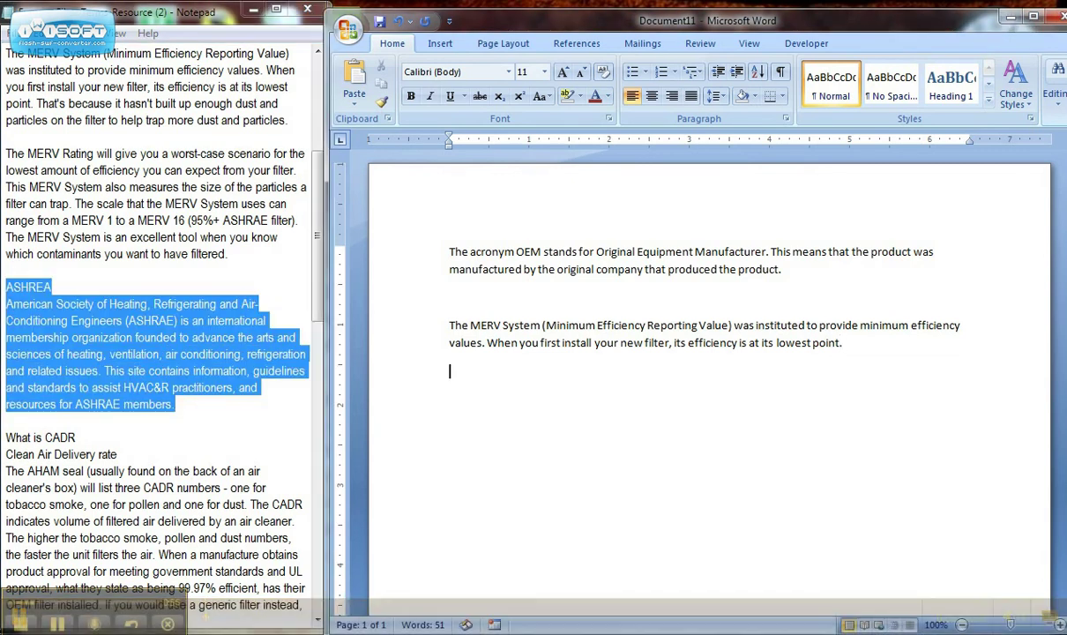
{"action": "key", "text": "ctrl+v"}
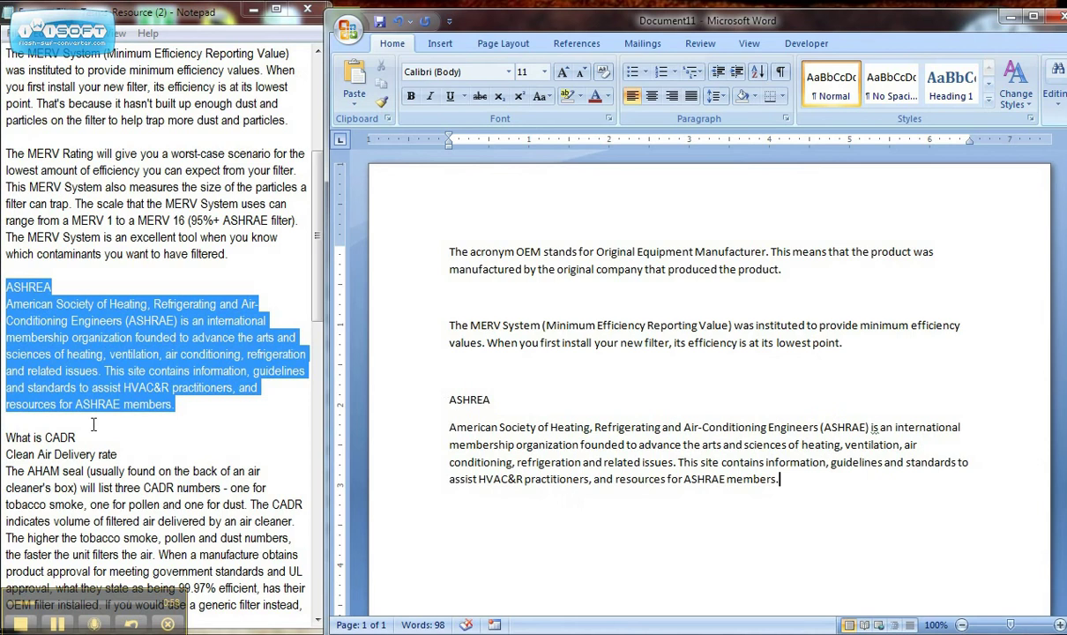
Paste the CADR definition below ASHREA, joining 'CADR' and 'Clean Air Delivery rate' on one line
{"action": "left_click", "coordinate": [93, 425]}
{"action": "scroll", "coordinate": [93, 425], "scroll_direction": "down", "scroll_amount": 4}
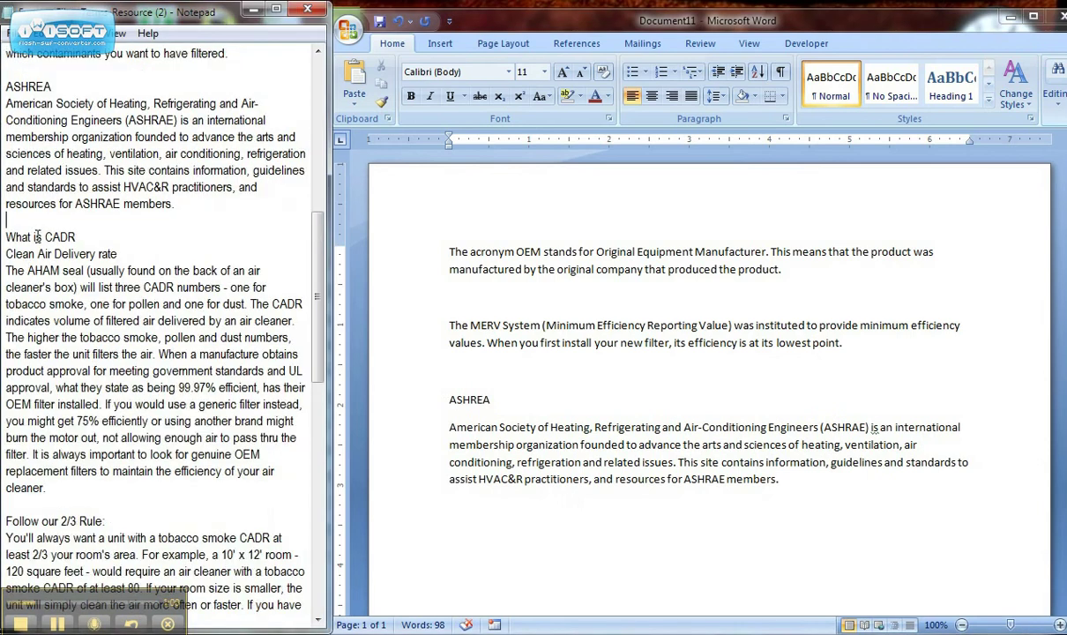
{"action": "left_click_drag", "start_coordinate": [45, 238], "coordinate": [309, 327]}
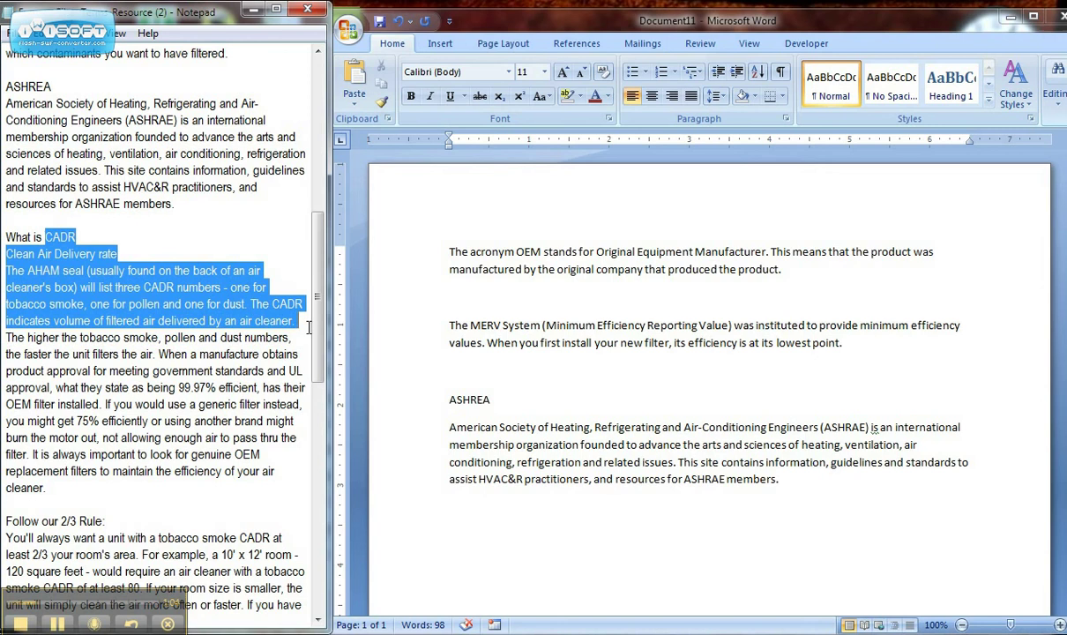
{"action": "left_click", "coordinate": [546, 529]}
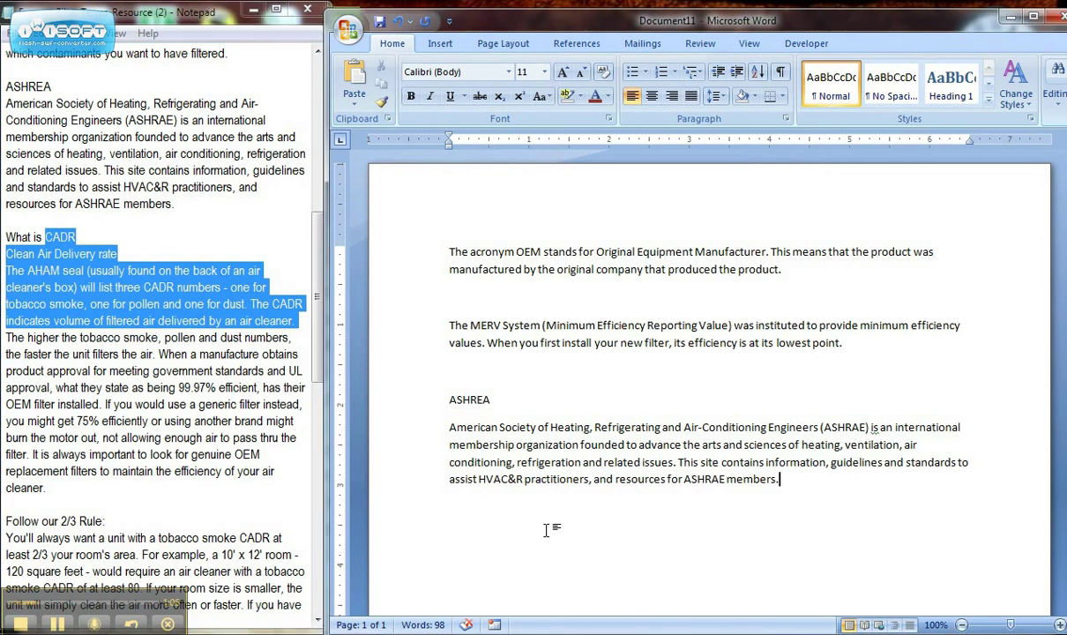
{"action": "key", "text": "Return"}
{"action": "type", "text": "CADR Clean Air Delivery rate The AHAM seal (usually found on the back of an air cleaner's box) will list three CADR numbers - one for tobacco smoke, one for pollen and one for dust. The CADR indicates volume of filtered air delivered by an air cleaner."}
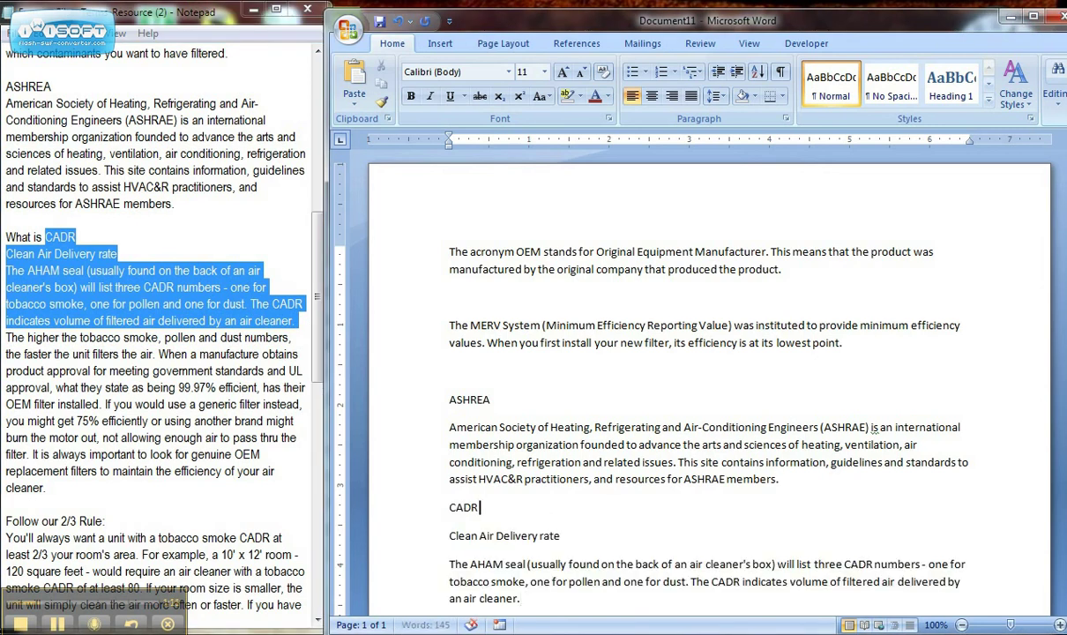
{"action": "key", "text": "Delete"}
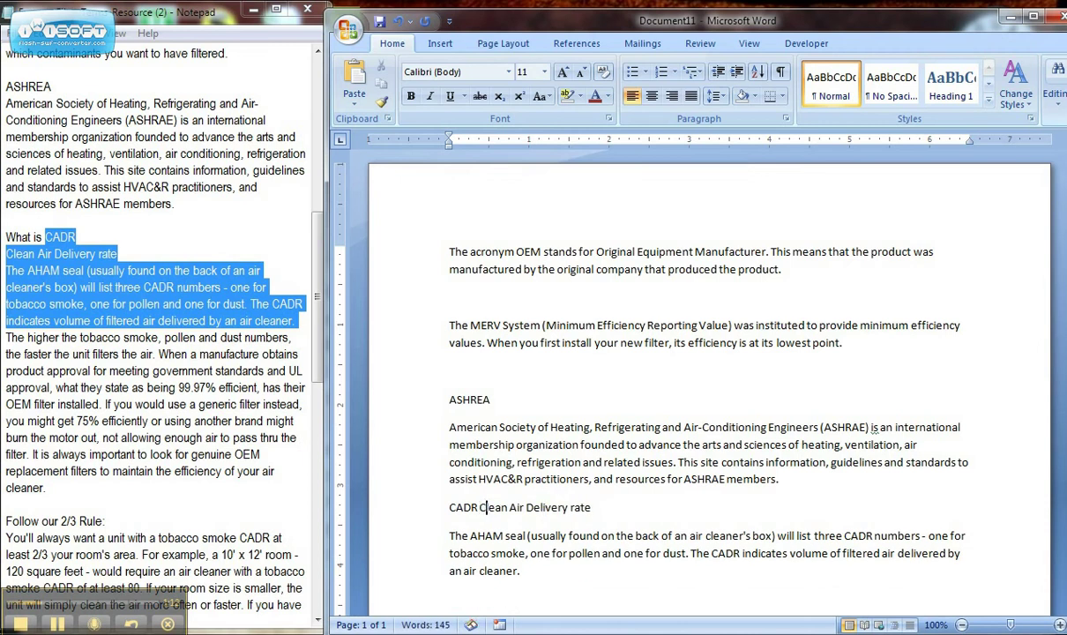
{"action": "left_click", "coordinate": [587, 587]}
{"action": "key", "text": "Return"}
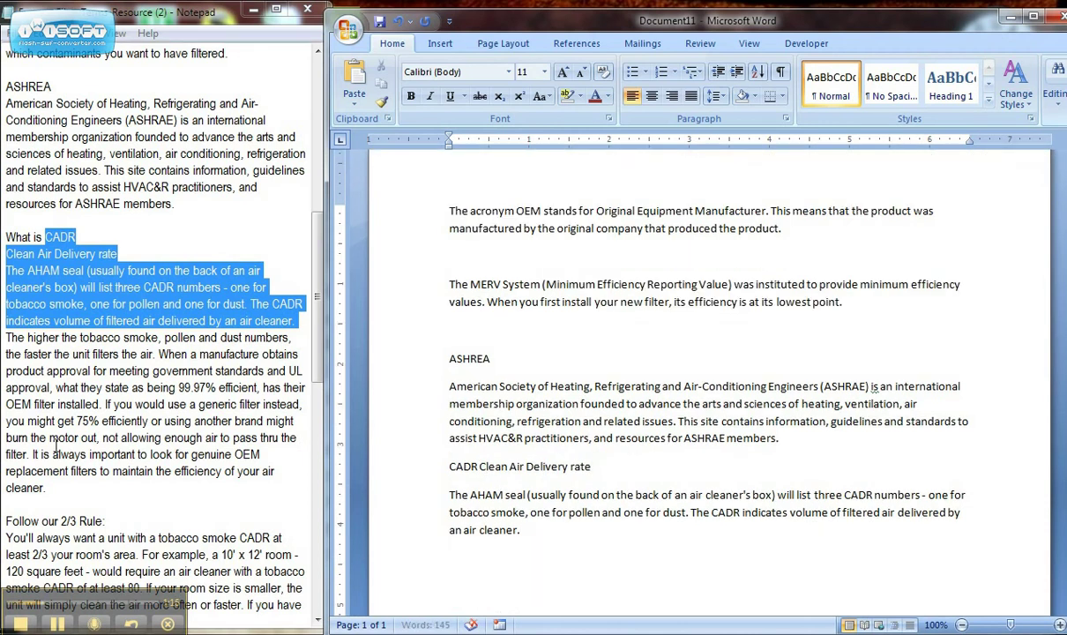
Append the first two 2/3 Rule sentences to the CADR paragraph, followed by a new paragraph
{"action": "left_click", "coordinate": [53, 421]}
{"action": "scroll", "coordinate": [35, 255], "scroll_direction": "down", "scroll_amount": 5}
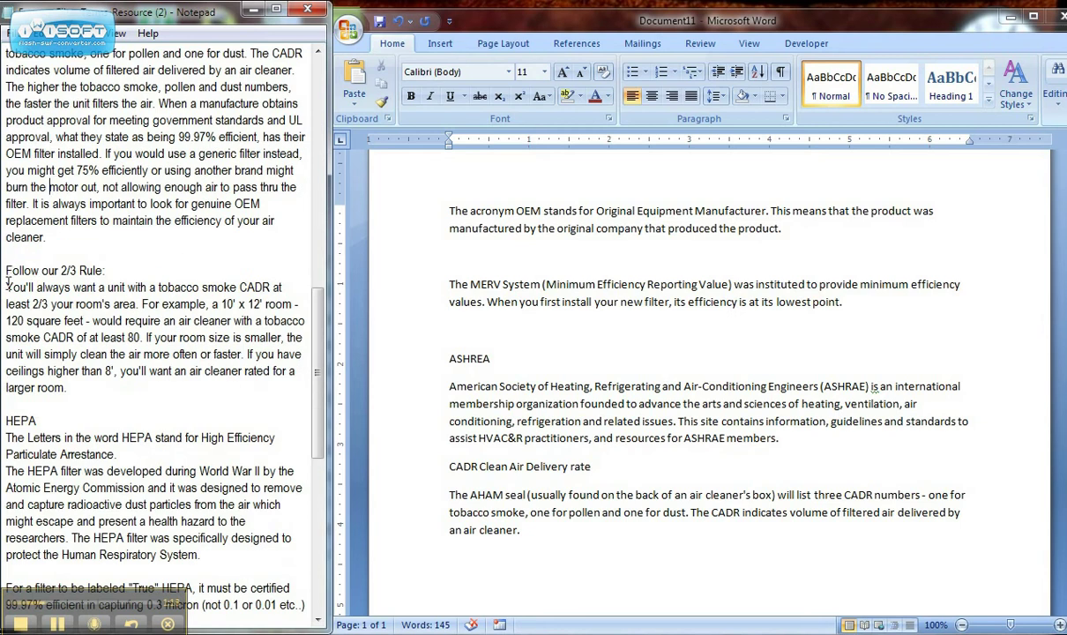
{"action": "left_click_drag", "start_coordinate": [6, 287], "coordinate": [144, 337]}
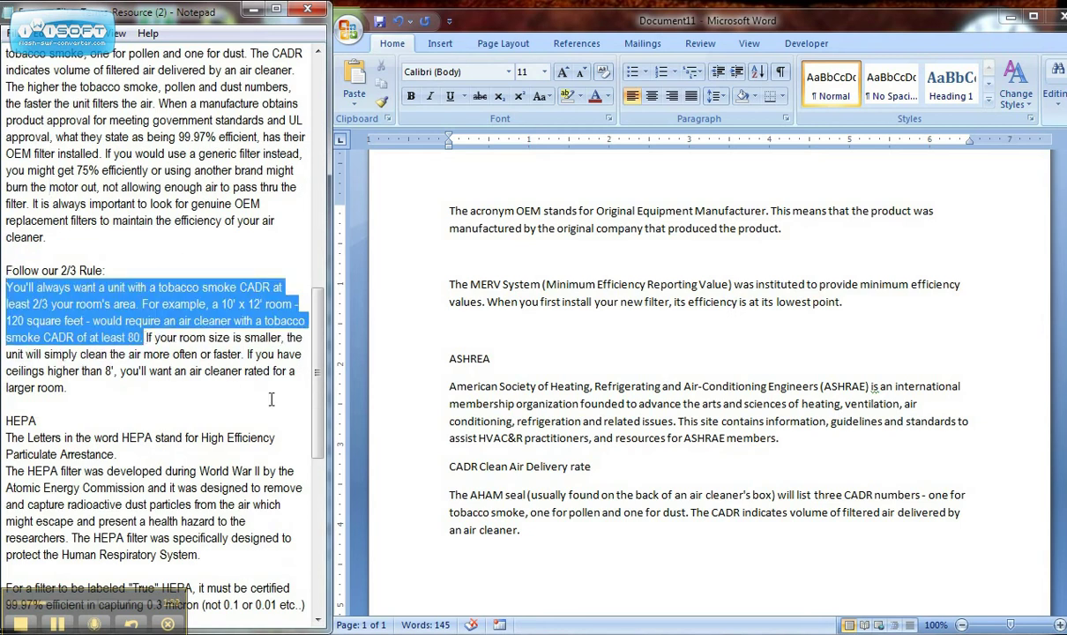
{"action": "left_click", "coordinate": [578, 527]}
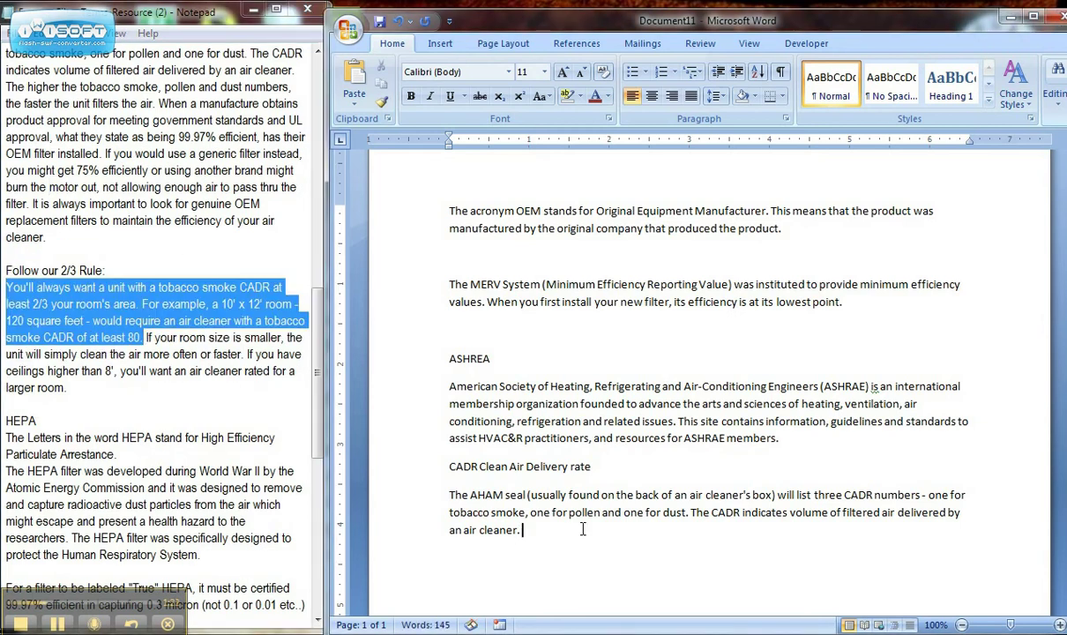
{"action": "type", "text": "You'll always want a unit with a tobacco smoke CADR at least 2/3 your room's area. For example, a 10' x 12' room -120 square feet - would require an air cleaner with a tobacco smoke CADR of at least 80."}
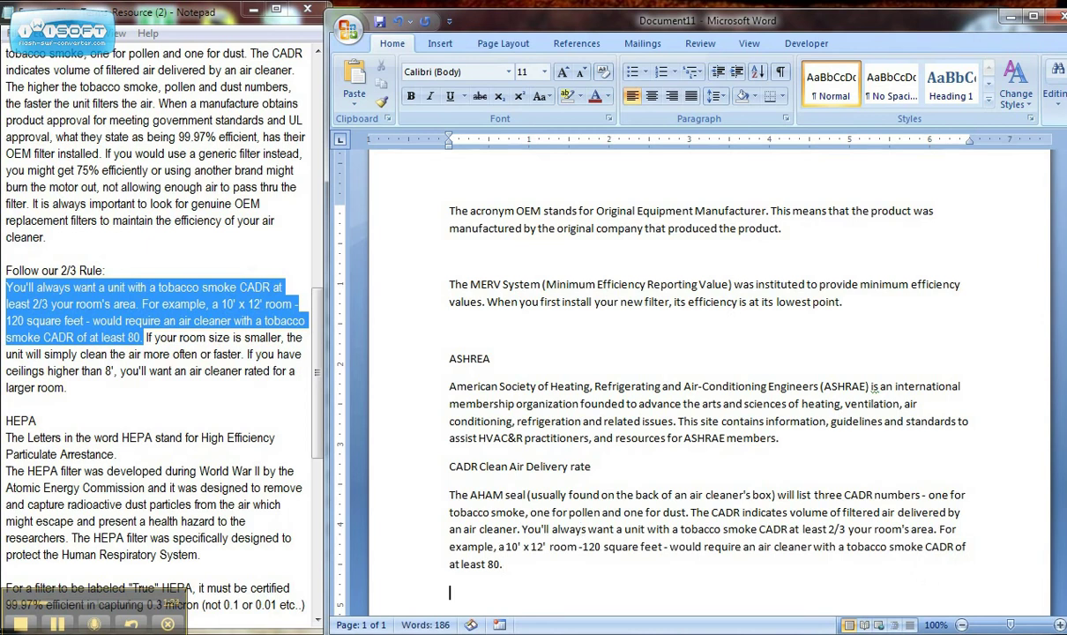
{"action": "key", "text": "Return"}
{"action": "key", "text": "Return"}
{"action": "left_click", "coordinate": [21, 488]}
{"action": "scroll", "coordinate": [21, 488], "scroll_direction": "down", "scroll_amount": 2}
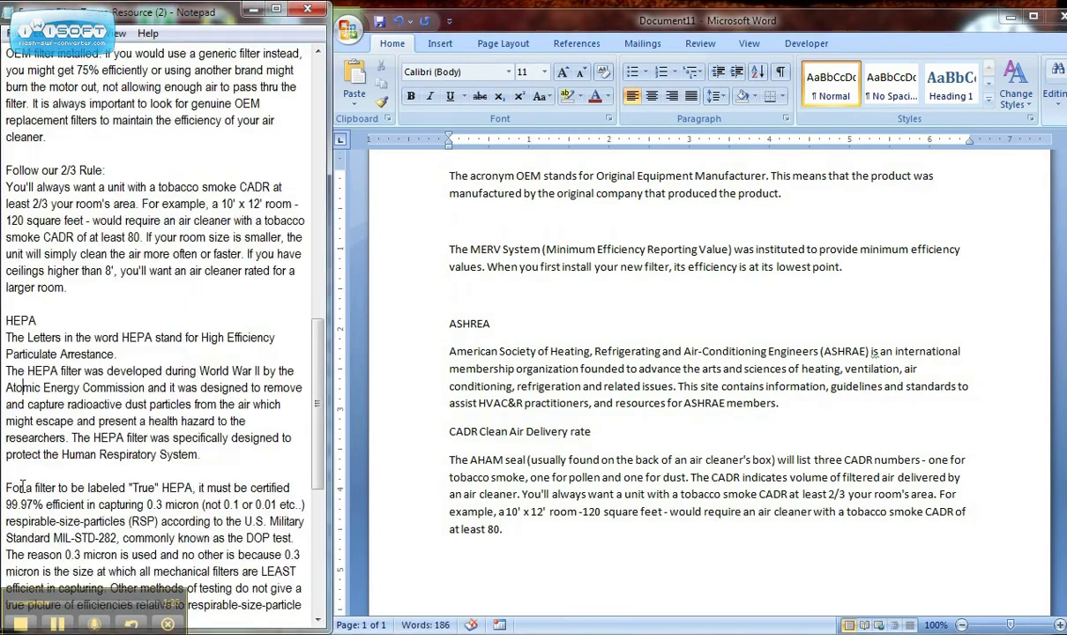
{"action": "scroll", "coordinate": [22, 441], "scroll_direction": "down", "scroll_amount": 1}
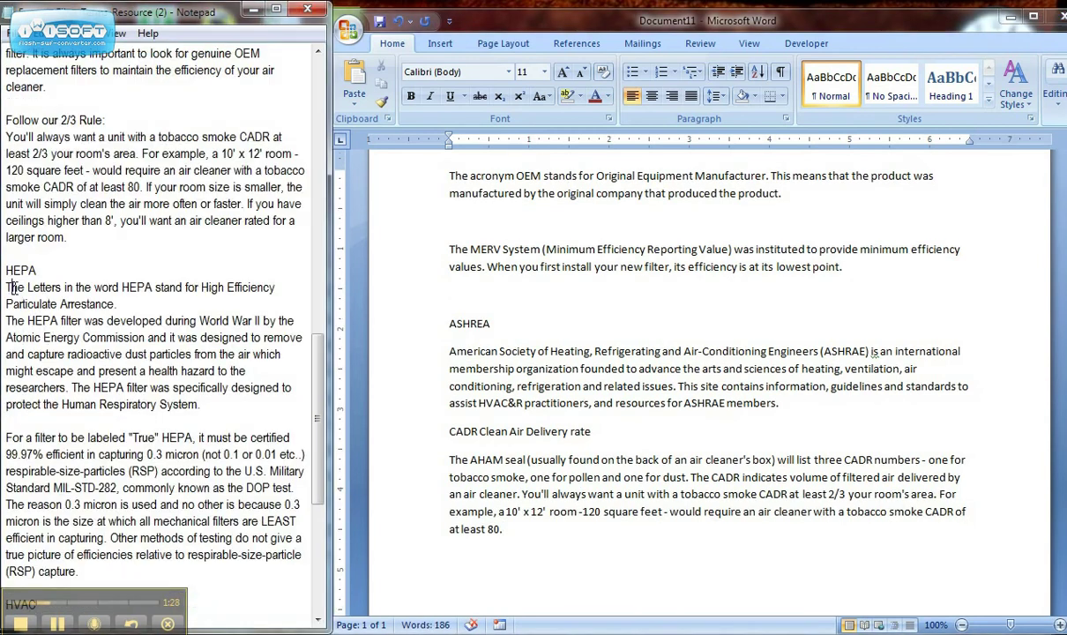
Paste the whole HEPA paragraph from the notes below the CADR text
{"action": "left_click_drag", "start_coordinate": [11, 287], "coordinate": [219, 385]}
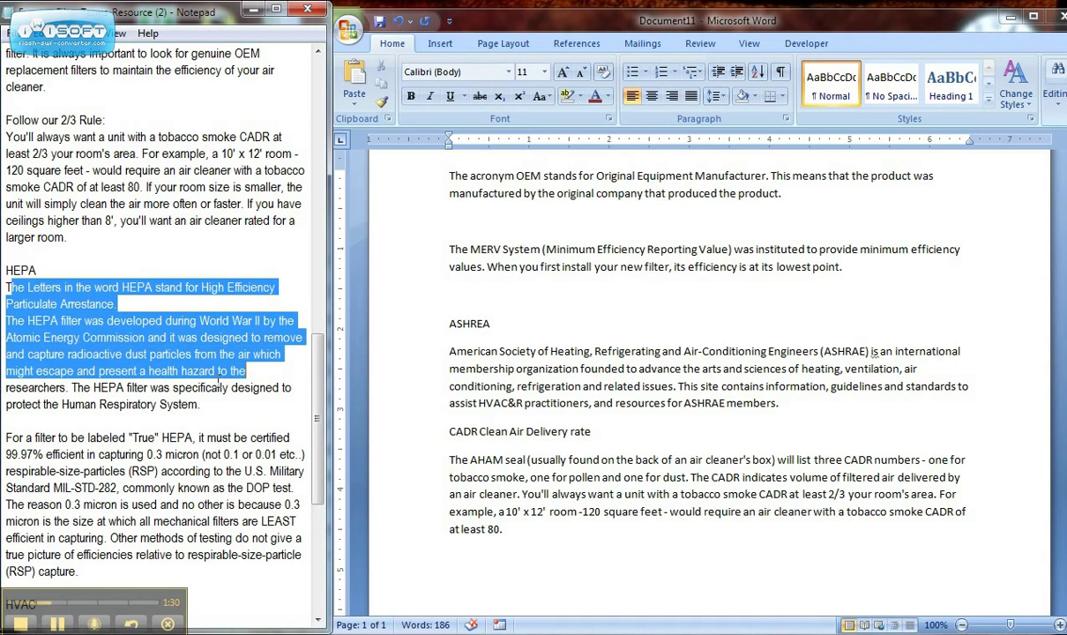
{"action": "left_click_drag", "start_coordinate": [220, 386], "coordinate": [71, 388]}
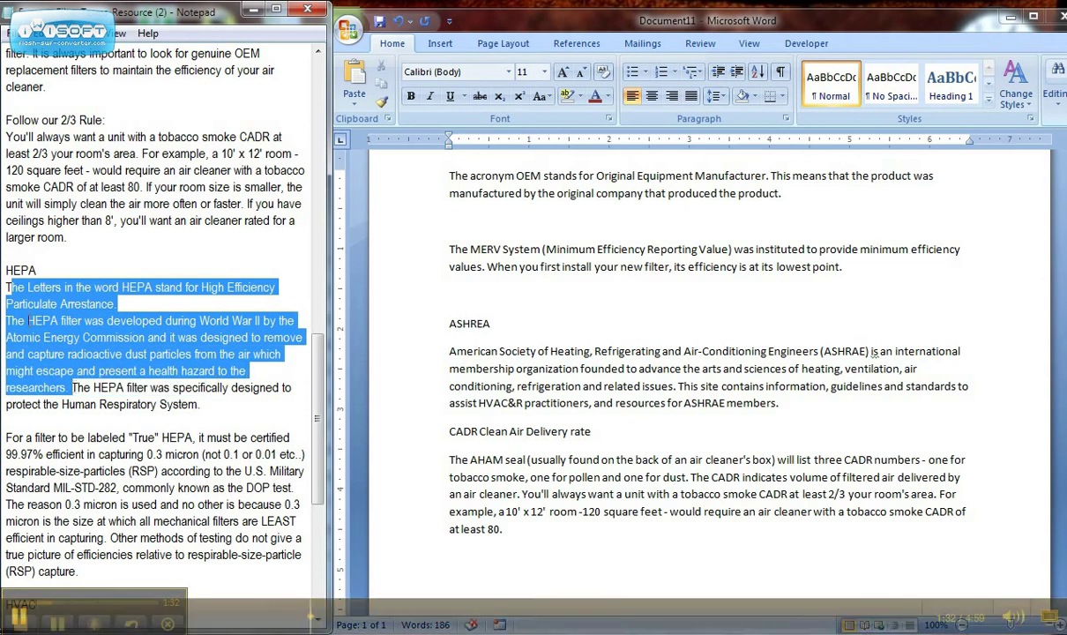
{"action": "left_click", "coordinate": [6, 287]}
{"action": "left_click_drag", "start_coordinate": [5, 288], "coordinate": [70, 388]}
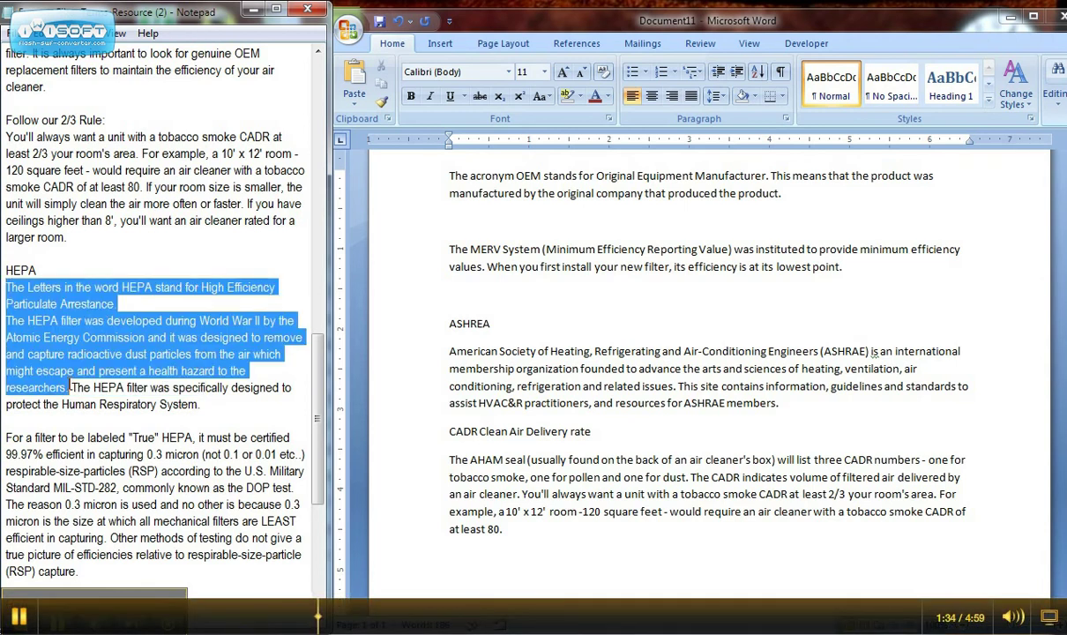
{"action": "left_click_drag", "start_coordinate": [202, 404], "coordinate": [4, 264]}
{"action": "key", "text": "ctrl+c"}
{"action": "left_click", "coordinate": [468, 574]}
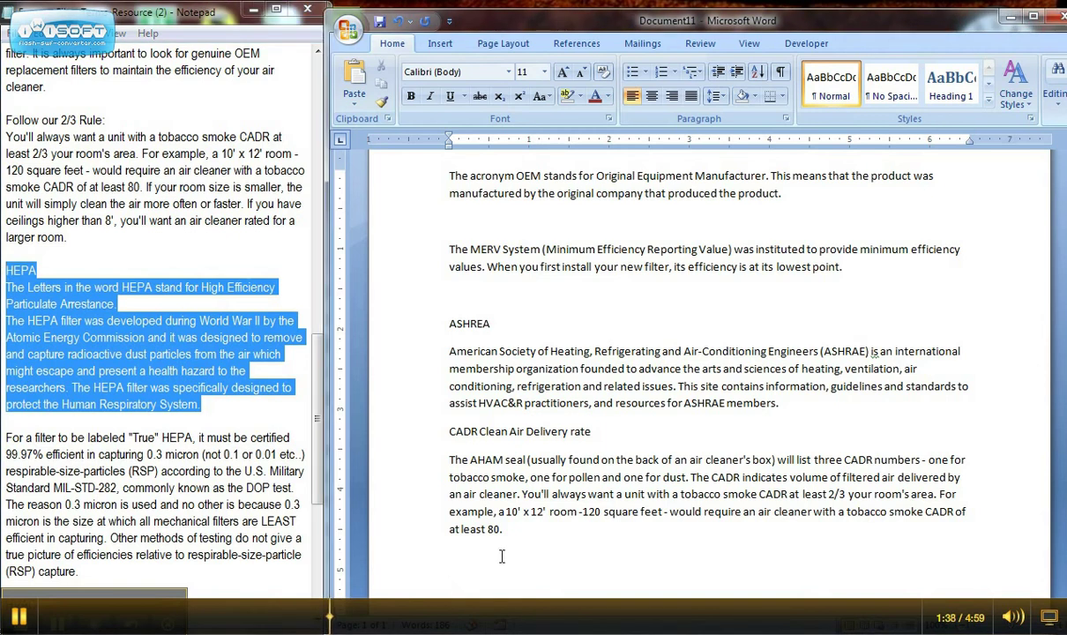
{"action": "key", "text": "ctrl+v"}
Paste the HVAC heading and definition below the HEPA paragraph
{"action": "left_click", "coordinate": [271, 538]}
{"action": "scroll", "coordinate": [48, 389], "scroll_direction": "down", "scroll_amount": 5}
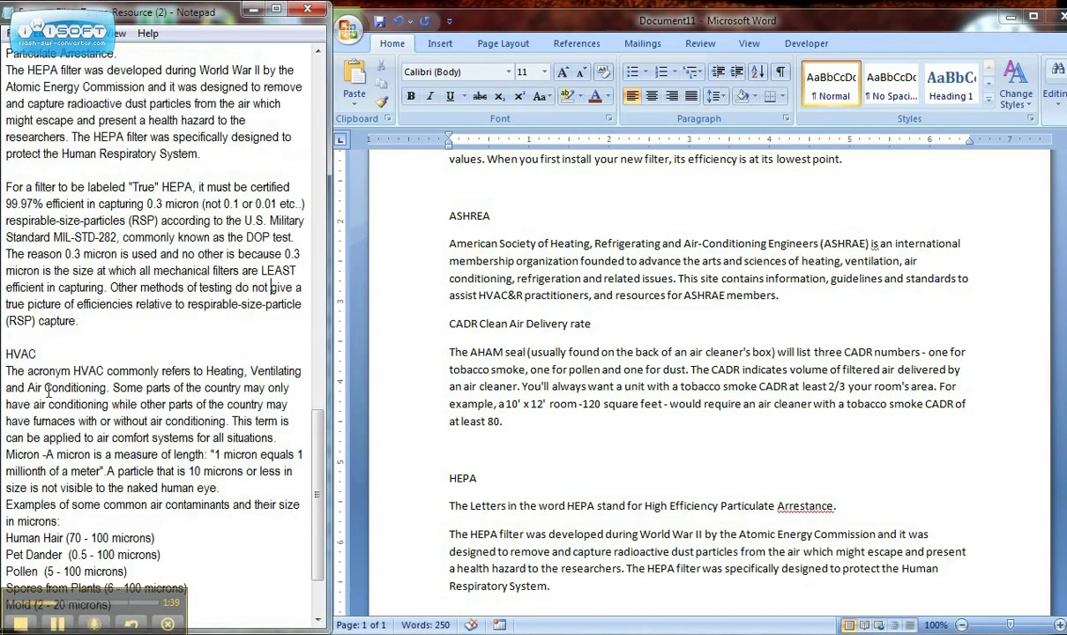
{"action": "left_click_drag", "start_coordinate": [12, 354], "coordinate": [115, 388]}
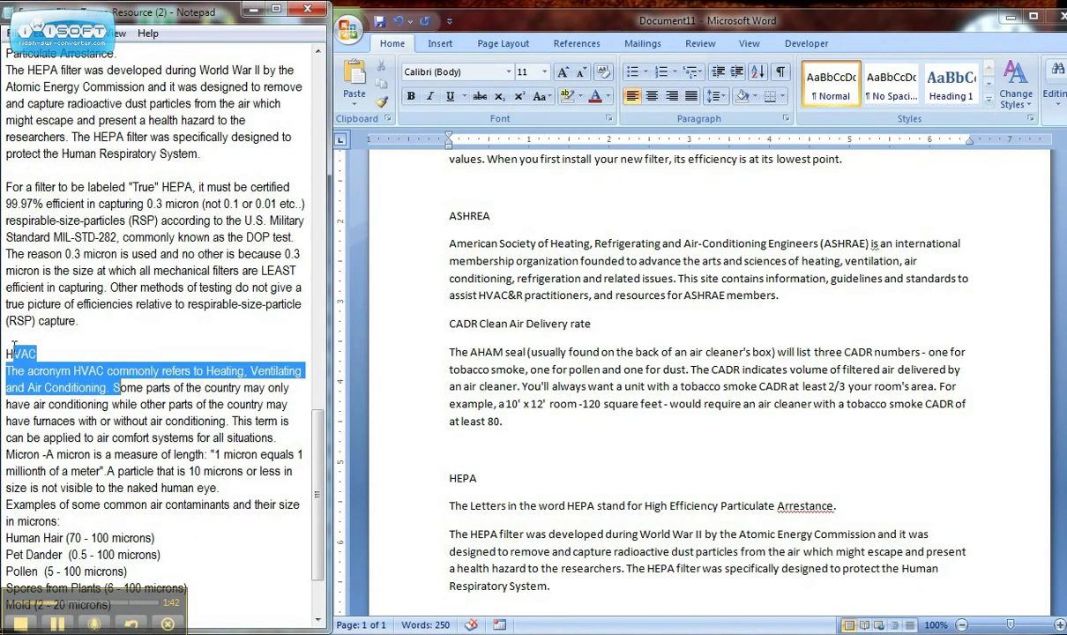
{"action": "left_click_drag", "start_coordinate": [6, 354], "coordinate": [231, 421]}
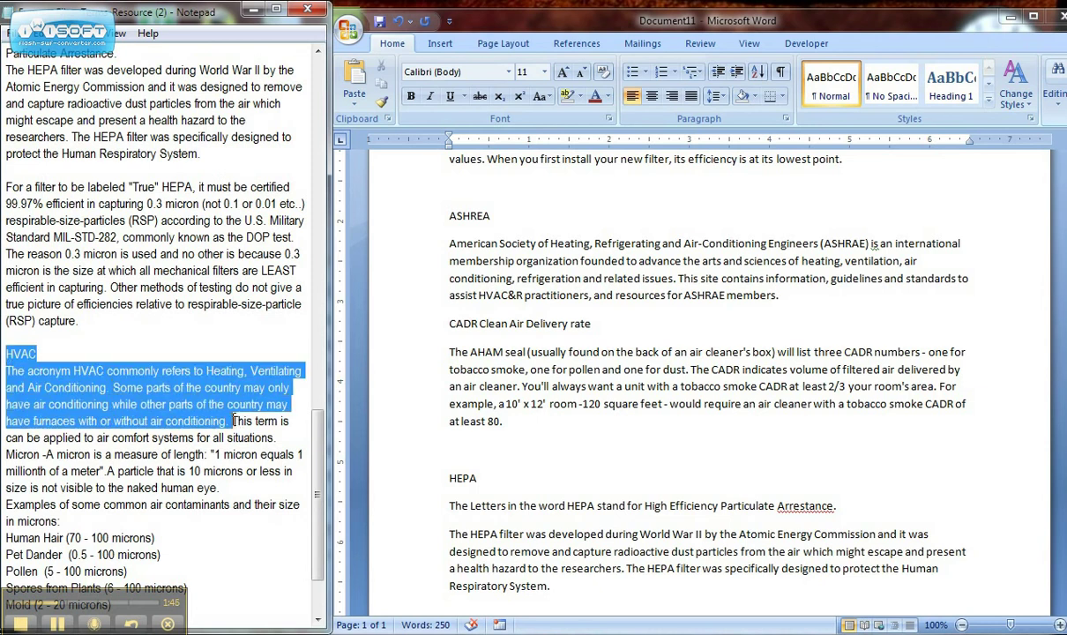
{"action": "left_click", "coordinate": [592, 598]}
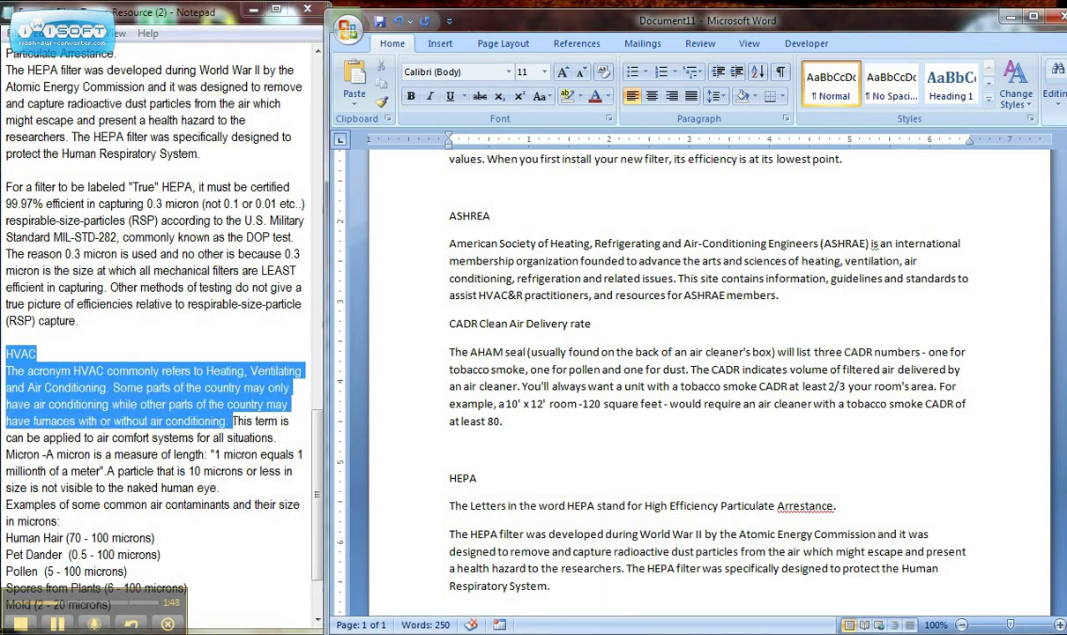
{"action": "type", "text": "HVAC The acronym HVAC commonly refers to Heating, Ventilating and Air Conditioning. Some parts of the country may only have air conditioning while other parts of the country may have furnaces with or without air conditioning."}
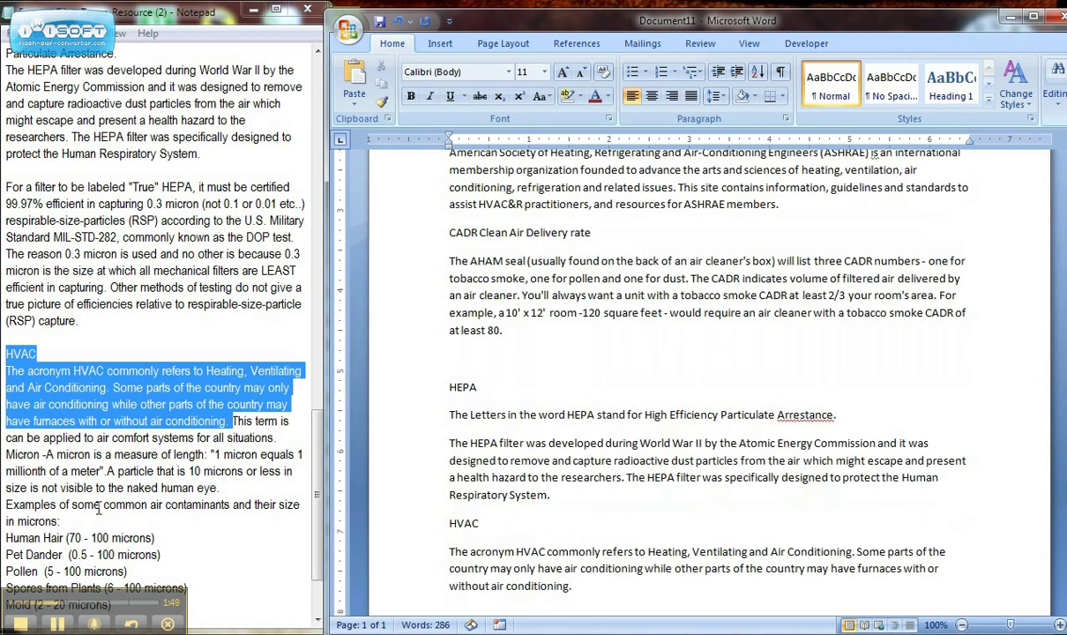
Add a blank line above the CADR heading
{"action": "left_click", "coordinate": [99, 508]}
{"action": "scroll", "coordinate": [159, 396], "scroll_direction": "up", "scroll_amount": 5}
{"action": "scroll", "coordinate": [159, 397], "scroll_direction": "up", "scroll_amount": 5}
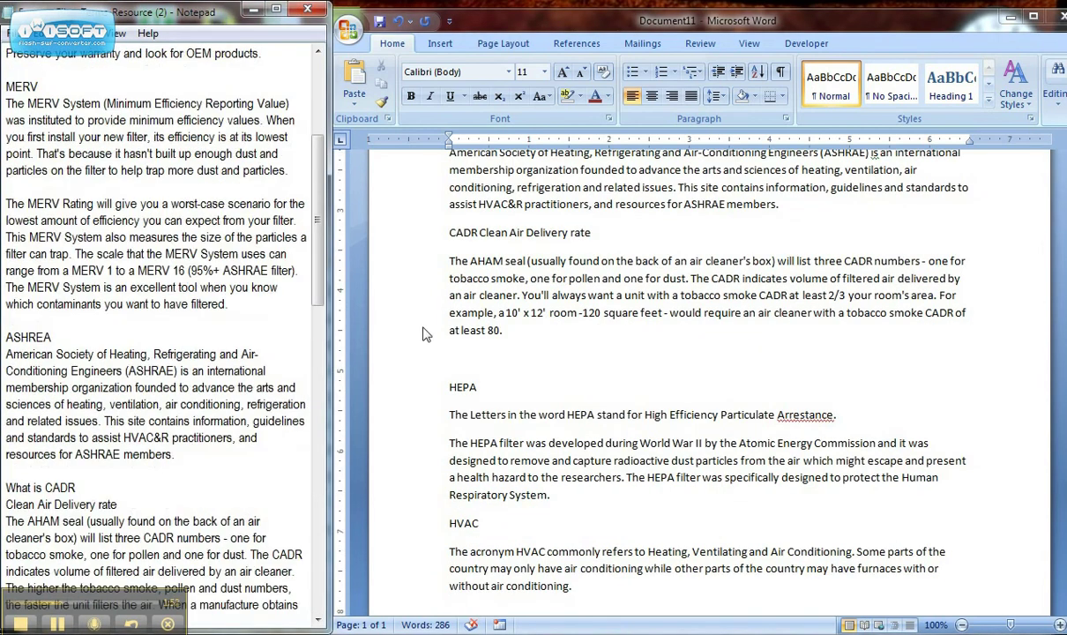
{"action": "scroll", "coordinate": [526, 375], "scroll_direction": "up", "scroll_amount": 2}
{"action": "scroll", "coordinate": [527, 375], "scroll_direction": "up", "scroll_amount": 4}
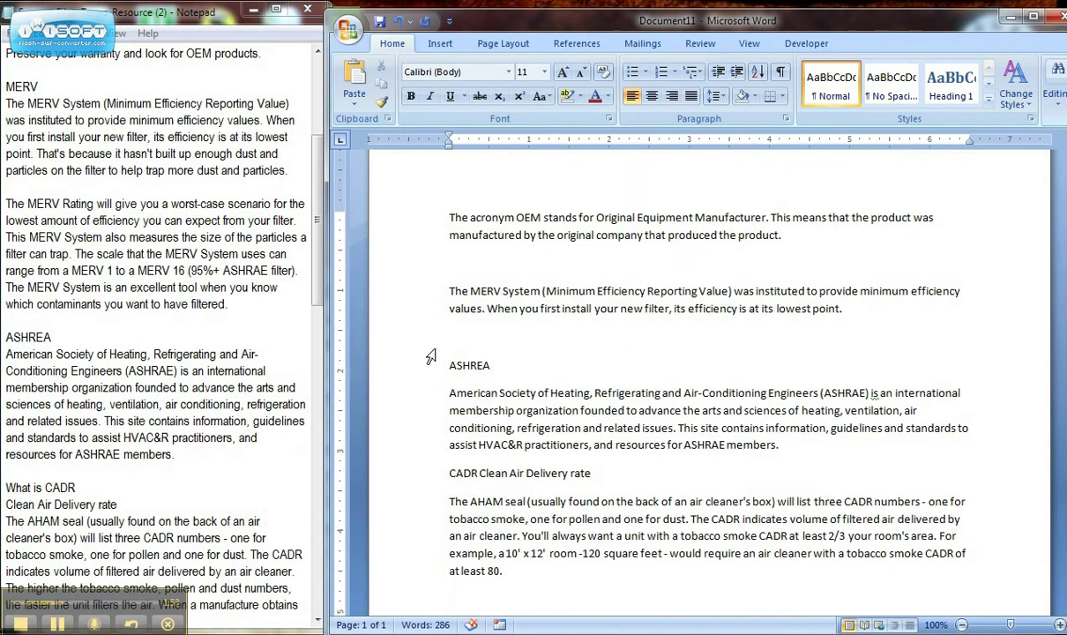
{"action": "scroll", "coordinate": [430, 356], "scroll_direction": "down", "scroll_amount": 2}
{"action": "left_click", "coordinate": [444, 260]}
{"action": "scroll", "coordinate": [530, 247], "scroll_direction": "up", "scroll_amount": 1}
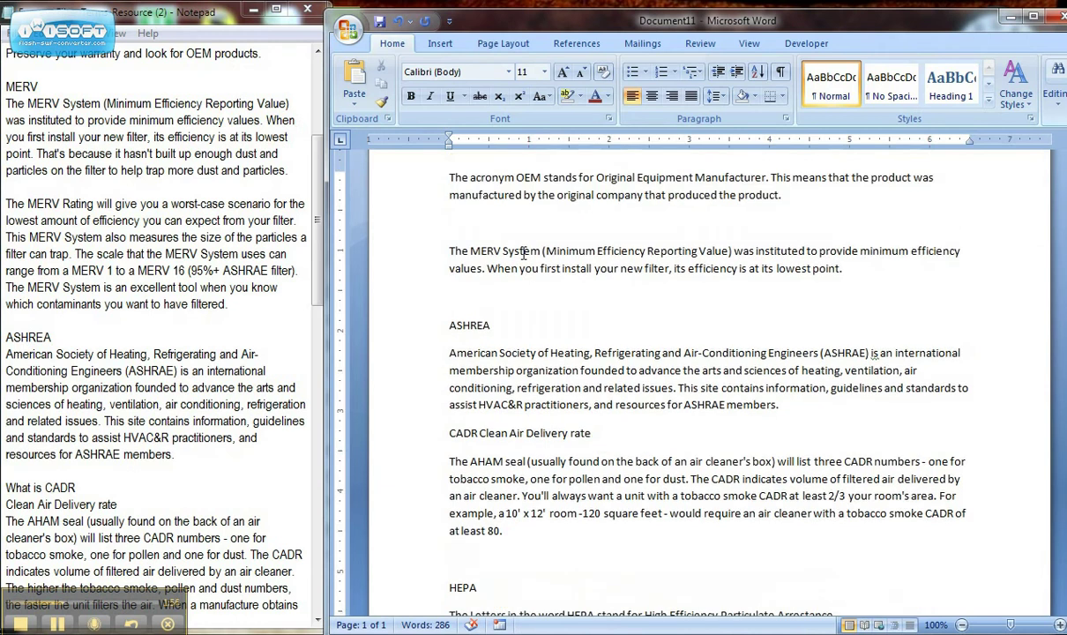
{"action": "left_click", "coordinate": [542, 228]}
{"action": "left_click", "coordinate": [450, 434]}
{"action": "key", "text": "Return"}
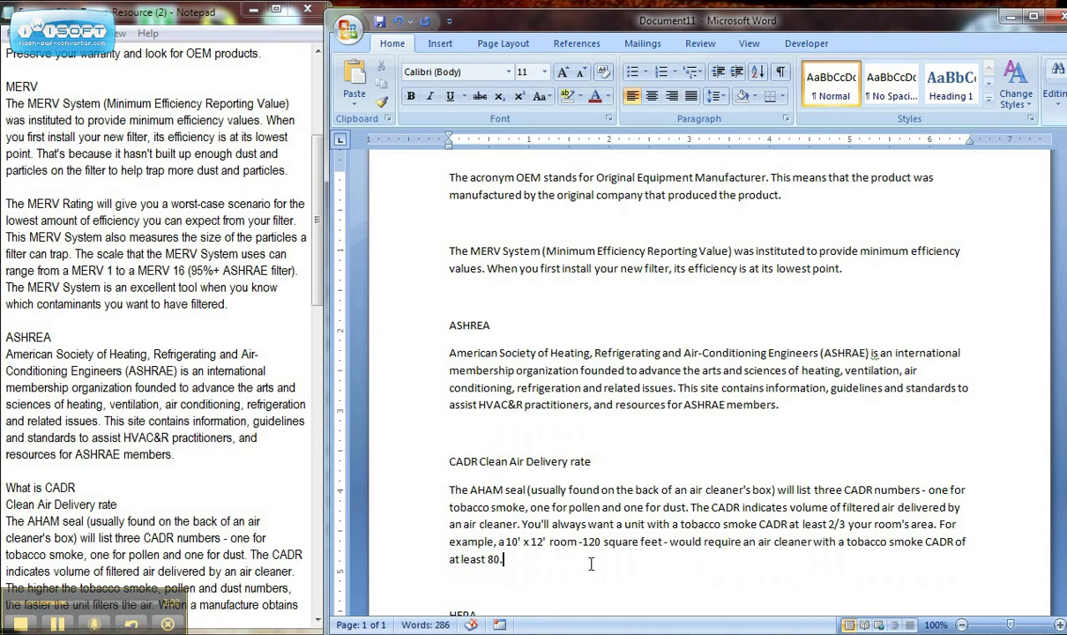
Add a blank line above the HVAC heading
{"action": "scroll", "coordinate": [582, 555], "scroll_direction": "down", "scroll_amount": 2}
{"action": "scroll", "coordinate": [498, 524], "scroll_direction": "down", "scroll_amount": 3}
{"action": "left_click", "coordinate": [446, 511]}
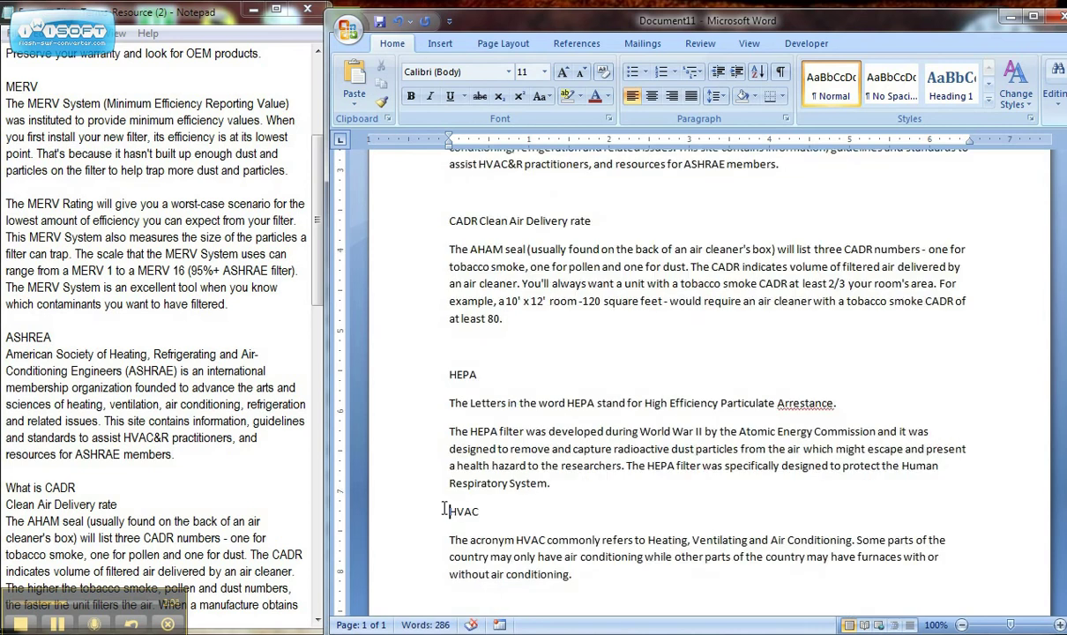
{"action": "key", "text": "Return"}
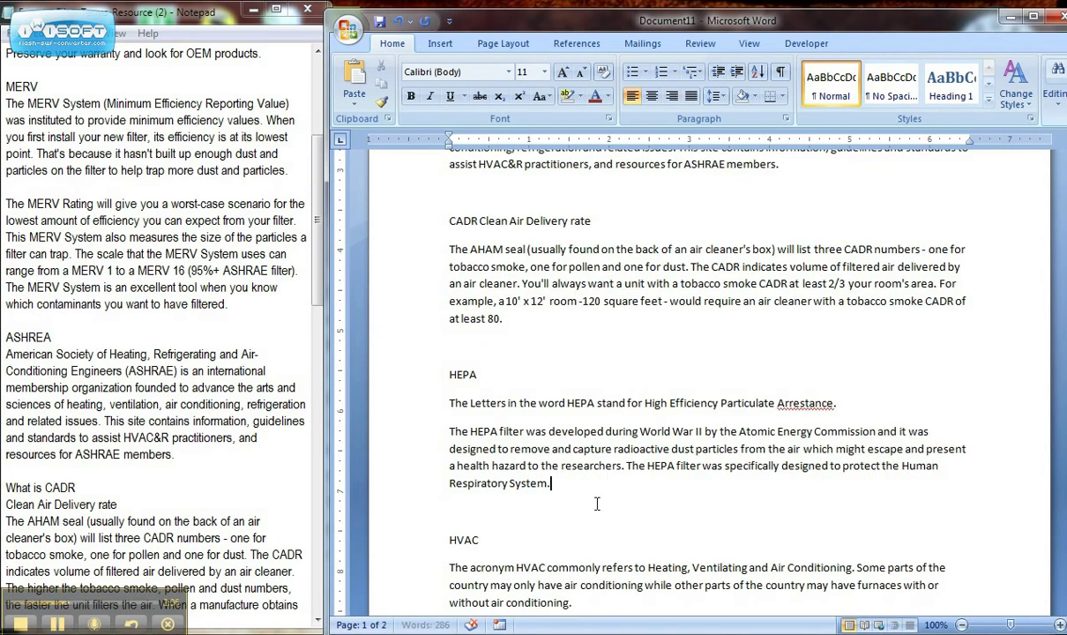
{"action": "scroll", "coordinate": [114, 488], "scroll_direction": "up", "scroll_amount": 5}
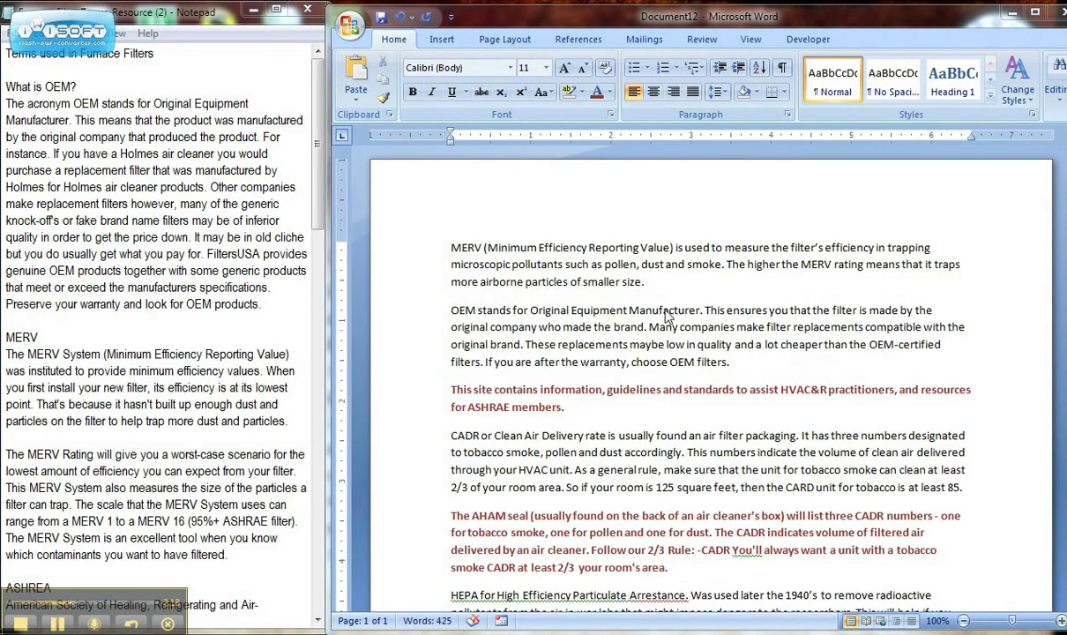
{"action": "left_click", "coordinate": [691, 283]}
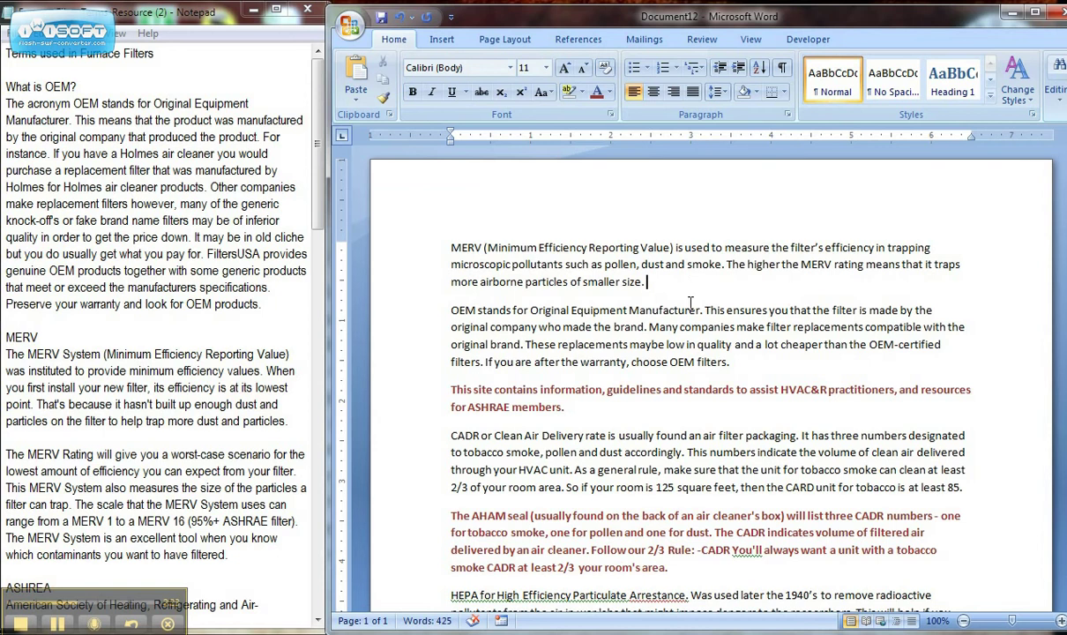
{"action": "left_click", "coordinate": [756, 360]}
{"action": "left_click", "coordinate": [667, 288]}
{"action": "scroll", "coordinate": [621, 345], "scroll_direction": "down", "scroll_amount": 2}
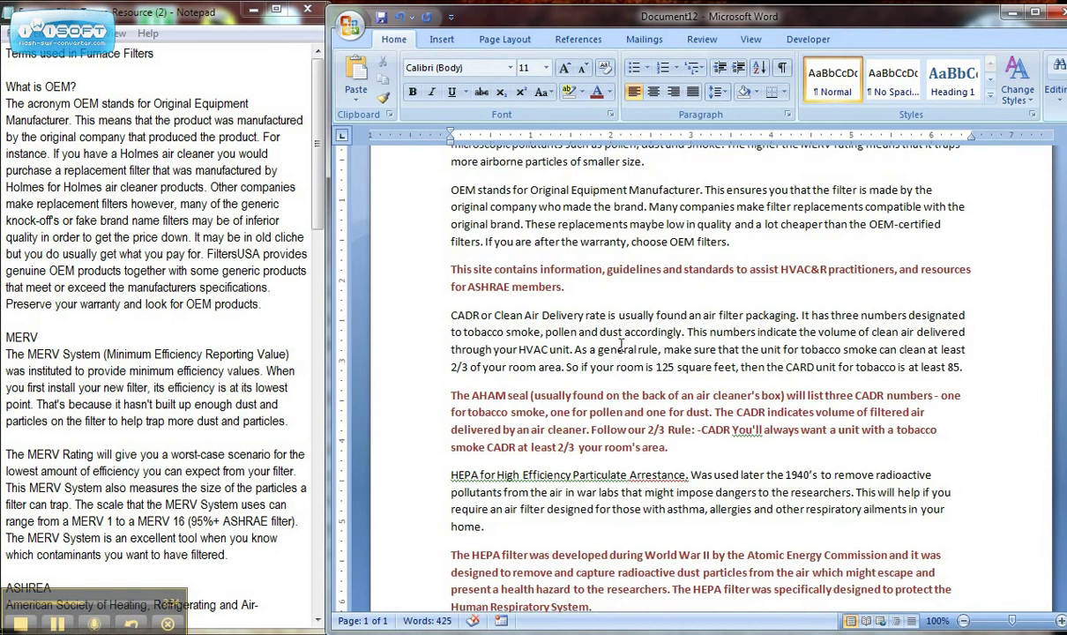
{"action": "left_click", "coordinate": [418, 275]}
{"action": "left_click", "coordinate": [418, 329]}
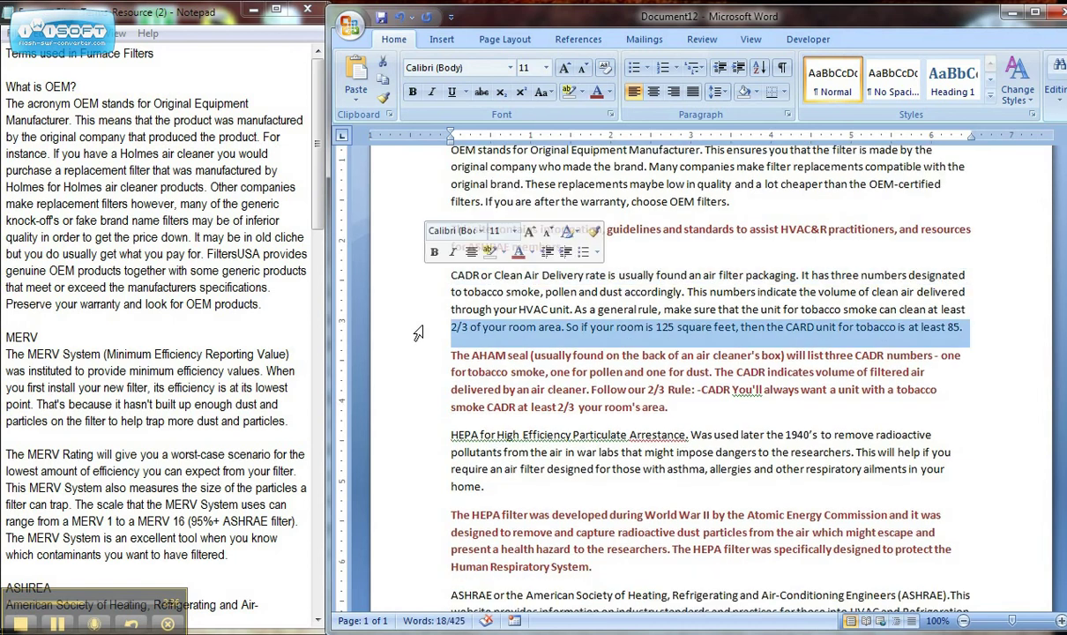
{"action": "left_click", "coordinate": [419, 435]}
{"action": "scroll", "coordinate": [420, 428], "scroll_direction": "up", "scroll_amount": 2}
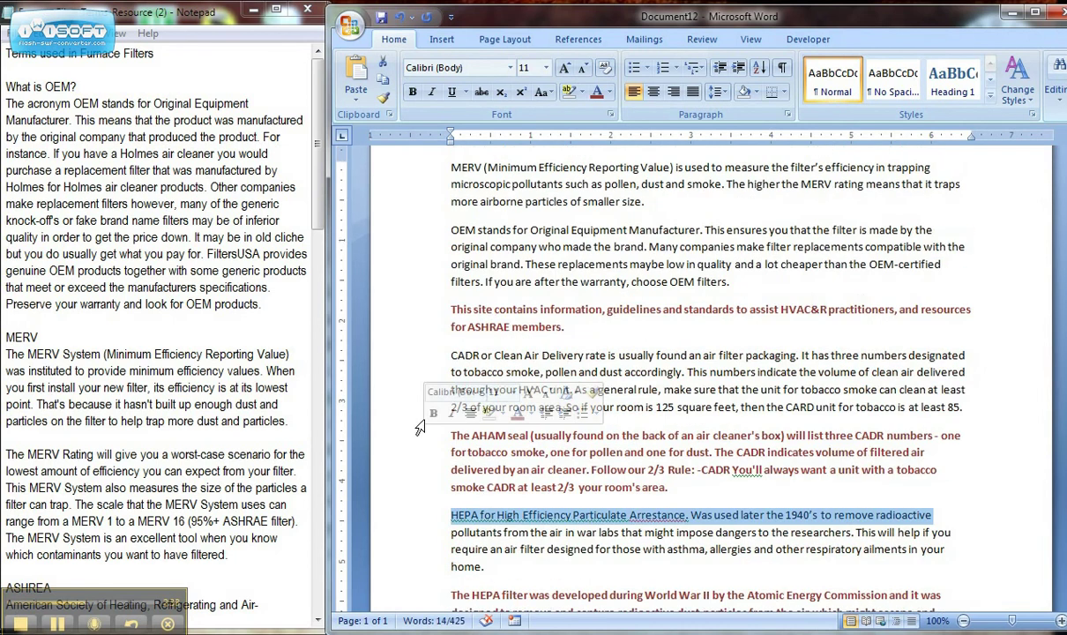
{"action": "left_click", "coordinate": [420, 309]}
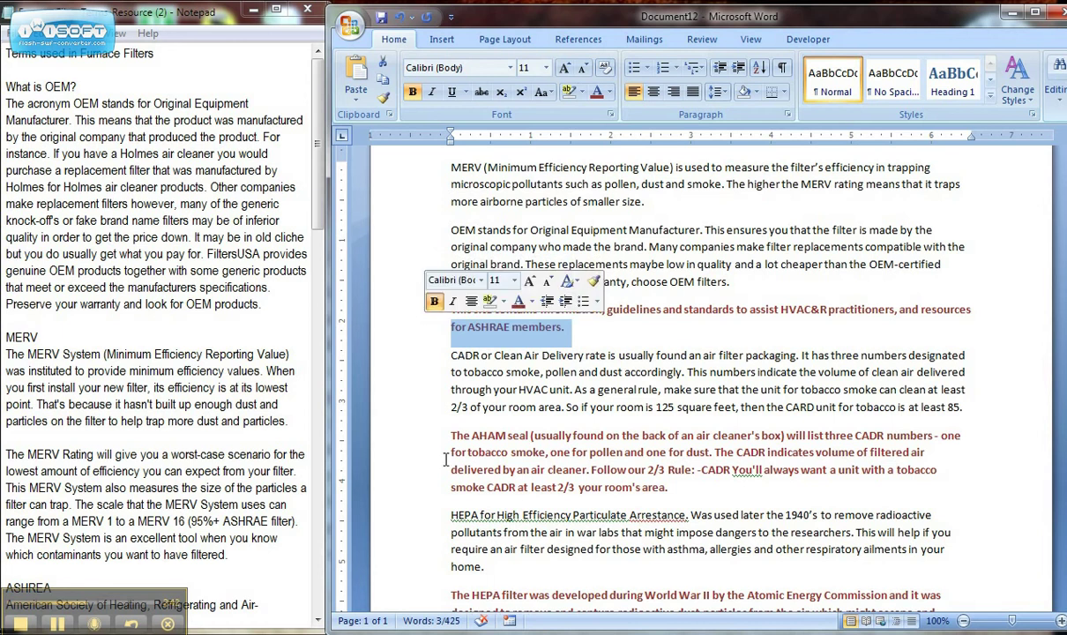
{"action": "left_click", "coordinate": [442, 354]}
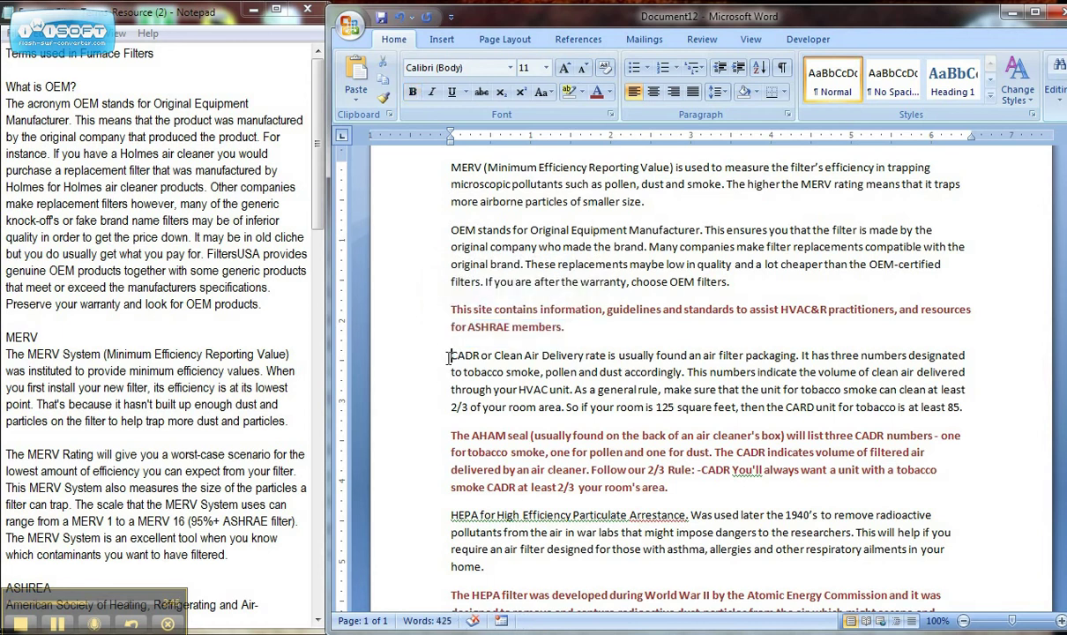
{"action": "left_click_drag", "start_coordinate": [442, 355], "coordinate": [632, 406]}
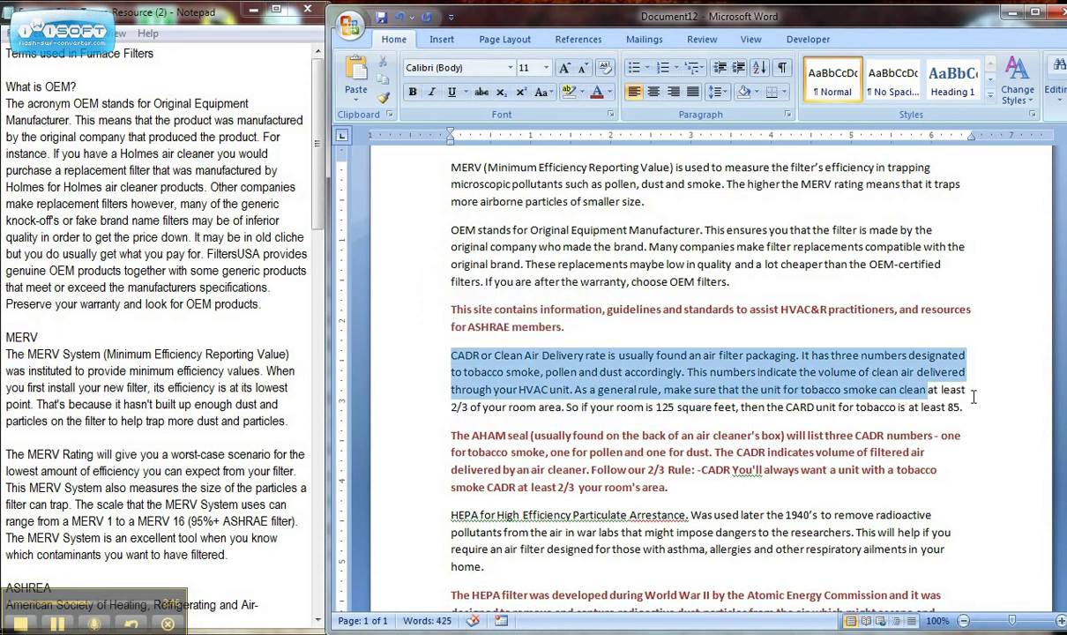
{"action": "left_click_drag", "start_coordinate": [632, 407], "coordinate": [966, 409]}
{"action": "left_click", "coordinate": [697, 470]}
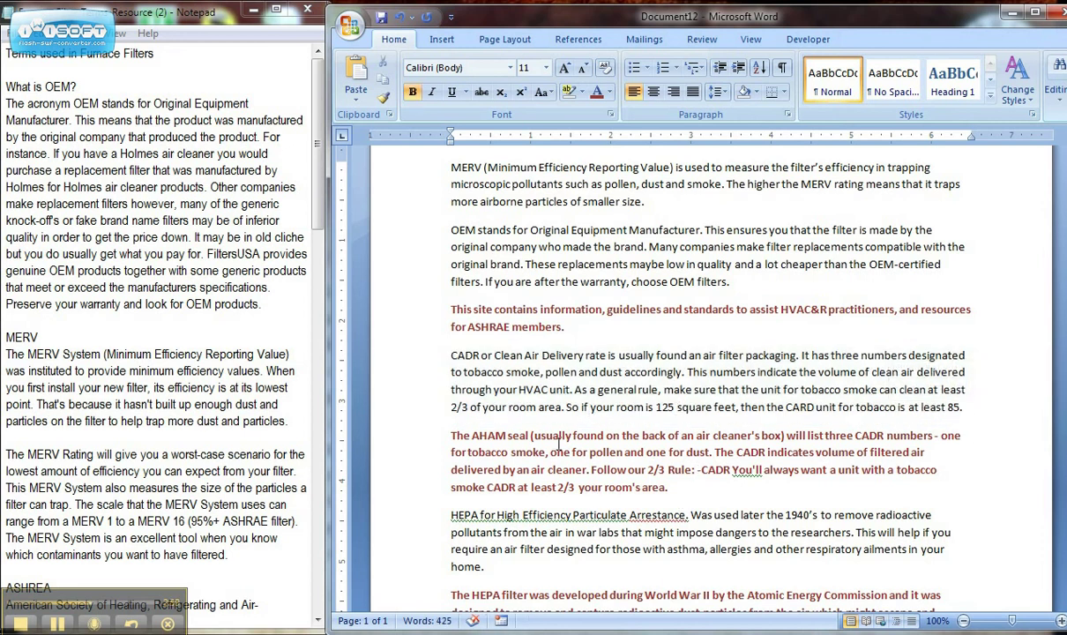
{"action": "left_click", "coordinate": [675, 407]}
{"action": "left_click", "coordinate": [175, 341]}
{"action": "scroll", "coordinate": [176, 341], "scroll_direction": "down", "scroll_amount": 6}
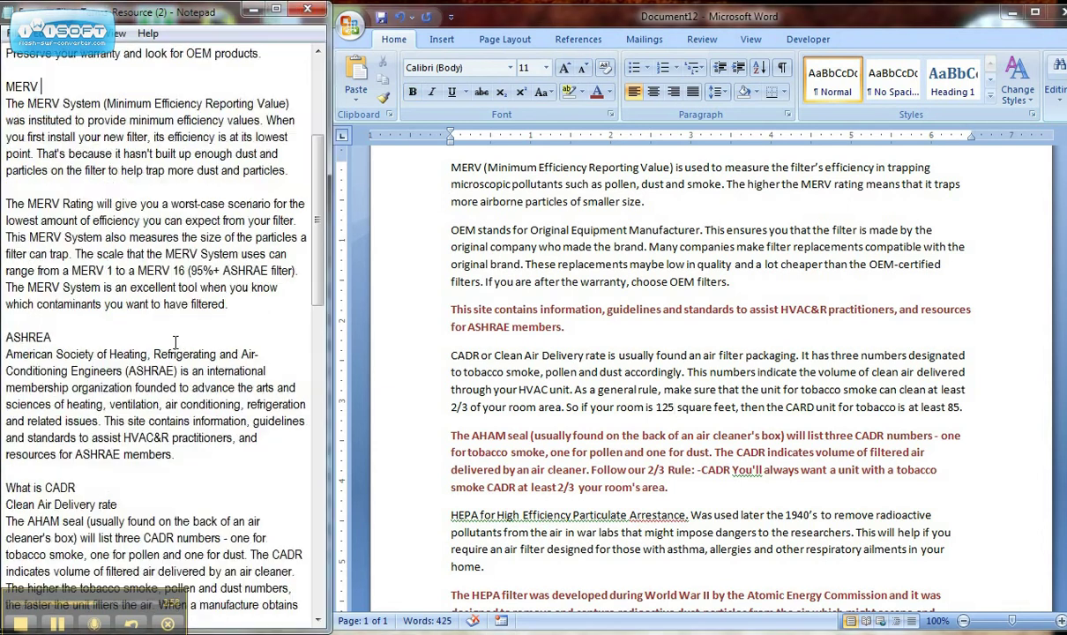
{"action": "scroll", "coordinate": [176, 341], "scroll_direction": "down", "scroll_amount": 1}
{"action": "scroll", "coordinate": [176, 341], "scroll_direction": "down", "scroll_amount": 3}
{"action": "scroll", "coordinate": [176, 343], "scroll_direction": "down", "scroll_amount": 1}
{"action": "scroll", "coordinate": [176, 343], "scroll_direction": "down", "scroll_amount": 4}
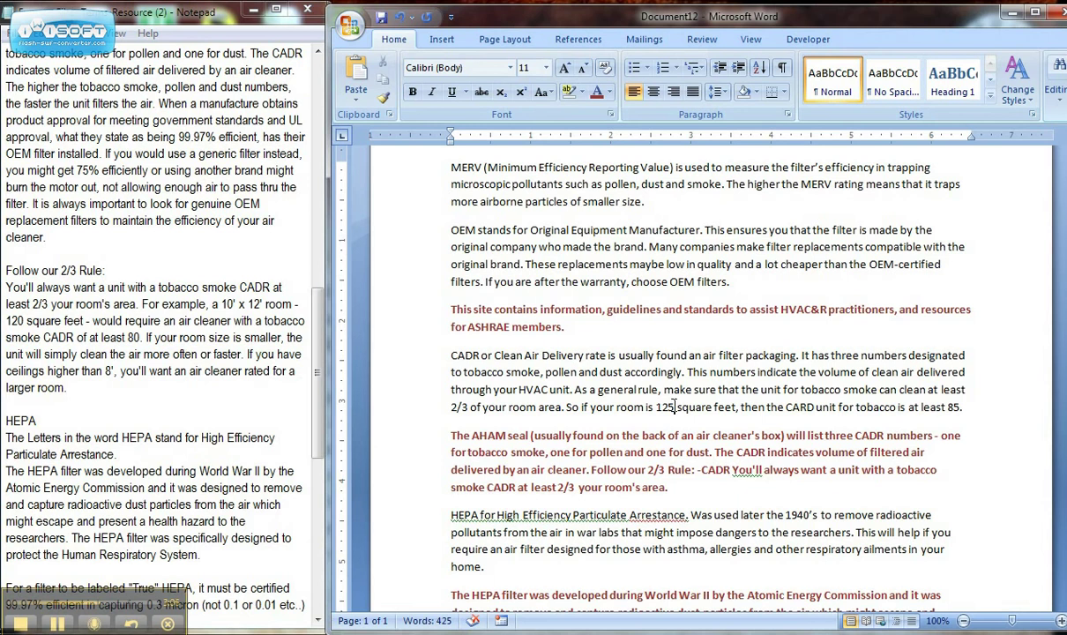
{"action": "left_click", "coordinate": [953, 407]}
{"action": "scroll", "coordinate": [723, 496], "scroll_direction": "down", "scroll_amount": 2}
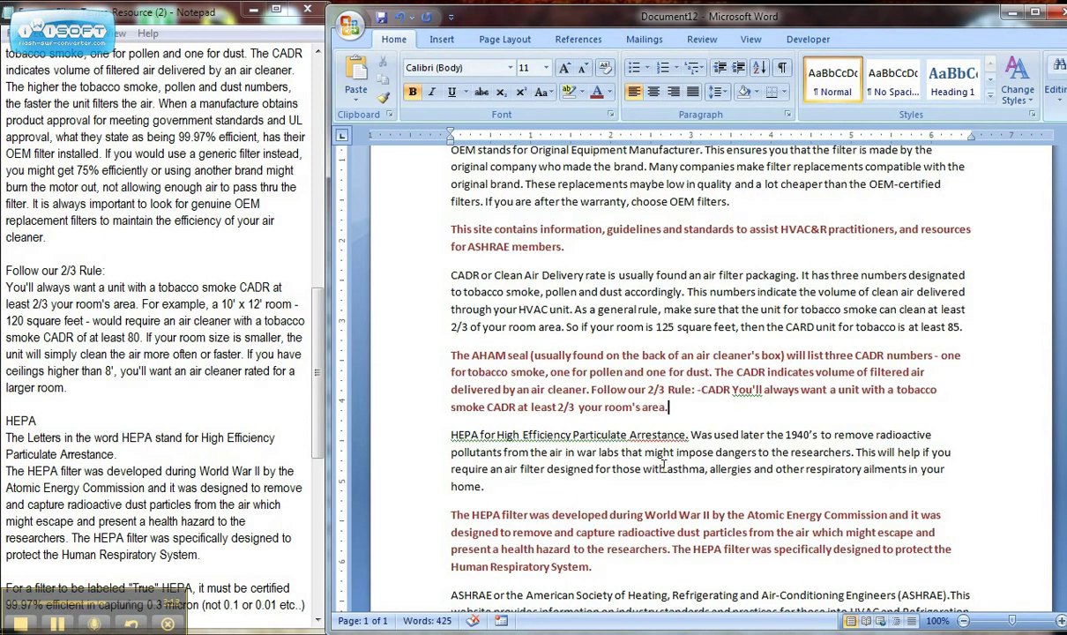
{"action": "scroll", "coordinate": [664, 465], "scroll_direction": "down", "scroll_amount": 2}
{"action": "scroll", "coordinate": [664, 465], "scroll_direction": "down", "scroll_amount": 1}
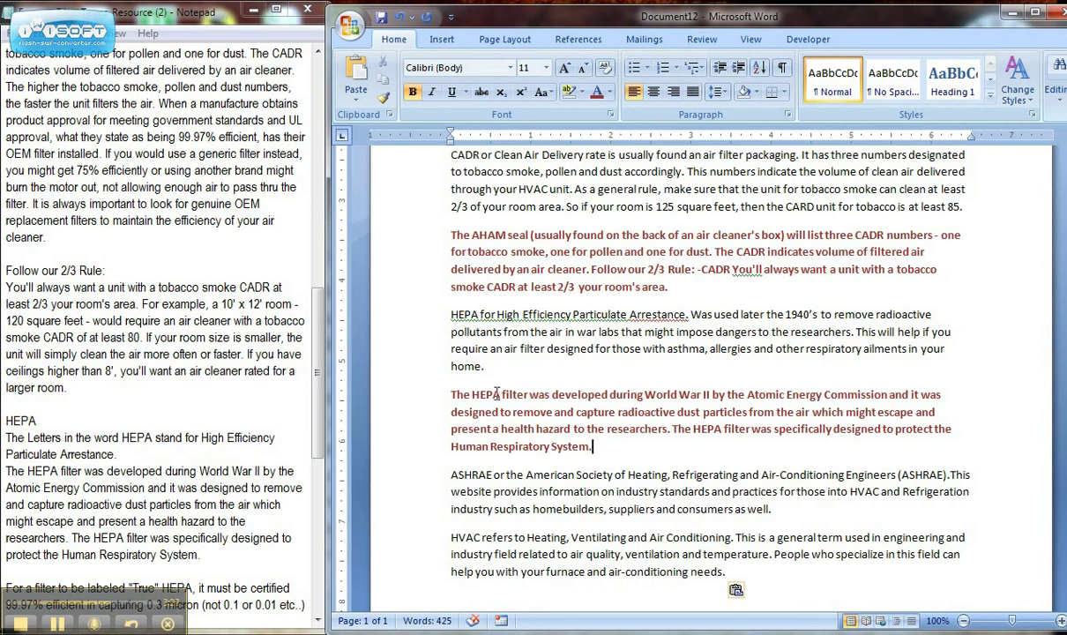
{"action": "left_click_drag", "start_coordinate": [496, 394], "coordinate": [609, 395]}
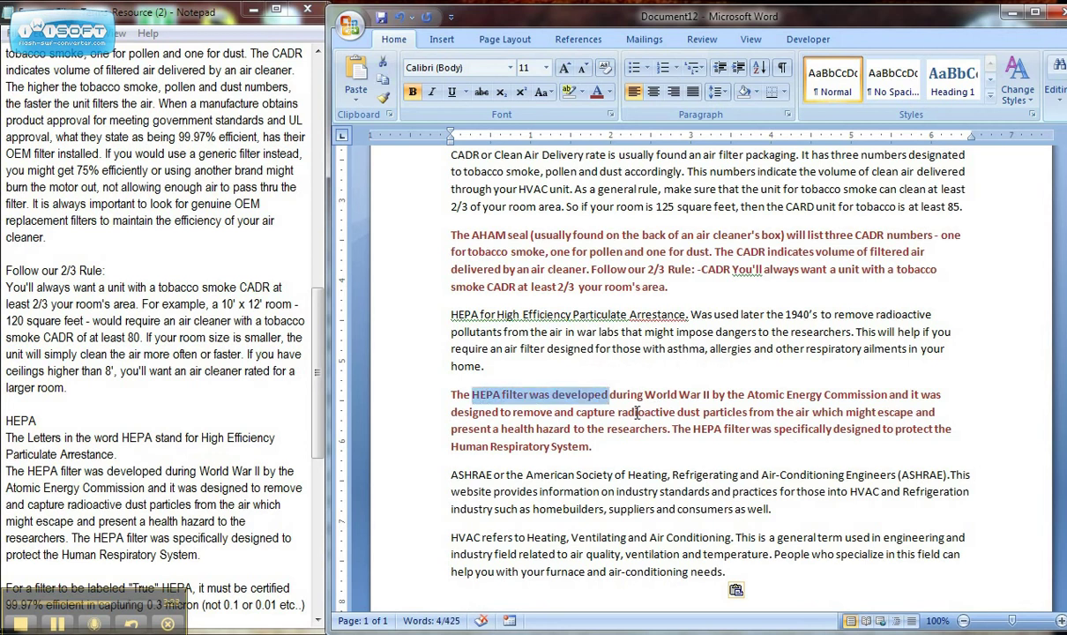
{"action": "left_click", "coordinate": [672, 412]}
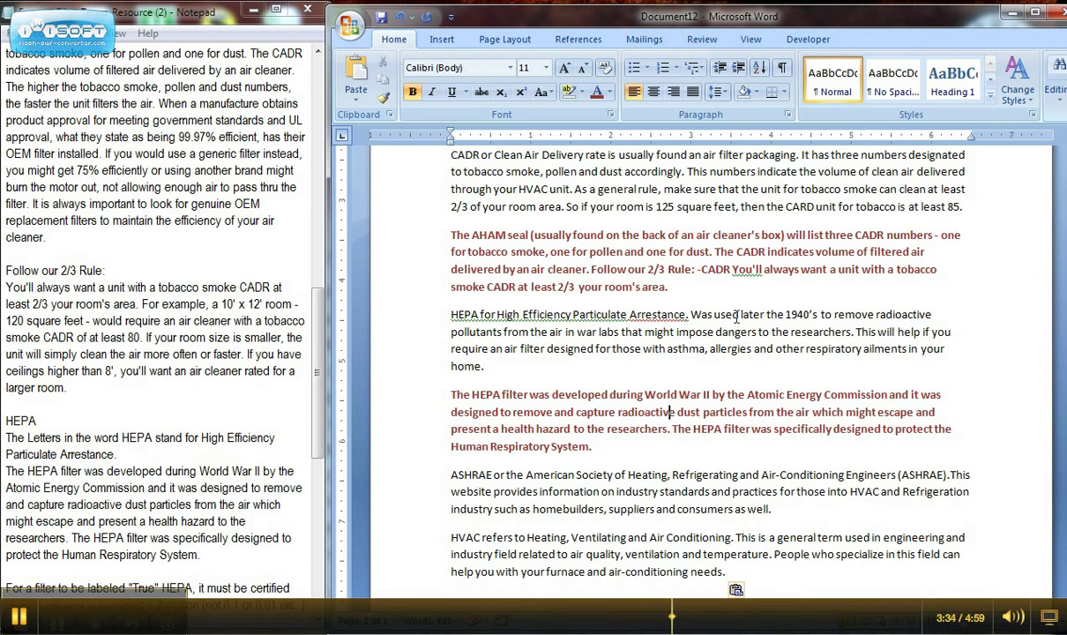
{"action": "left_click_drag", "start_coordinate": [692, 314], "coordinate": [817, 315]}
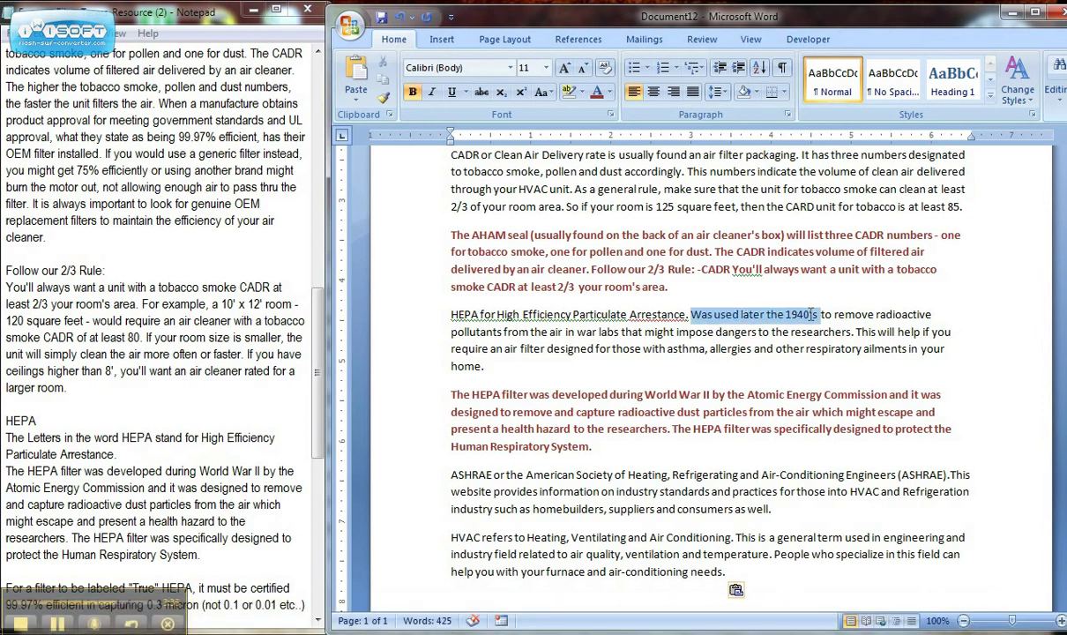
{"action": "left_click", "coordinate": [821, 369]}
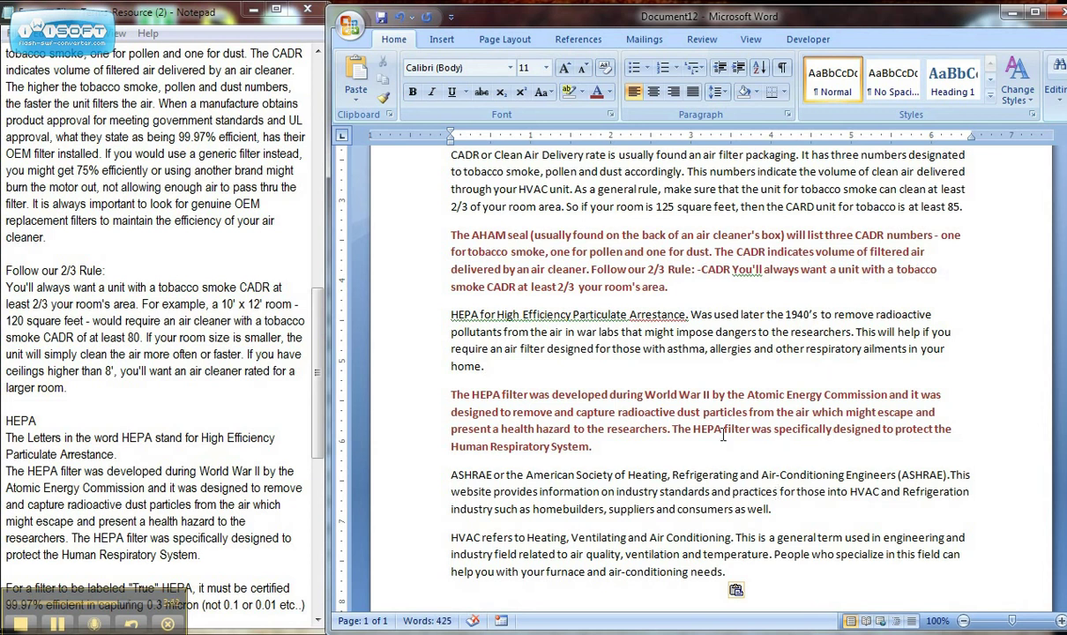
{"action": "left_click_drag", "start_coordinate": [694, 429], "coordinate": [918, 428]}
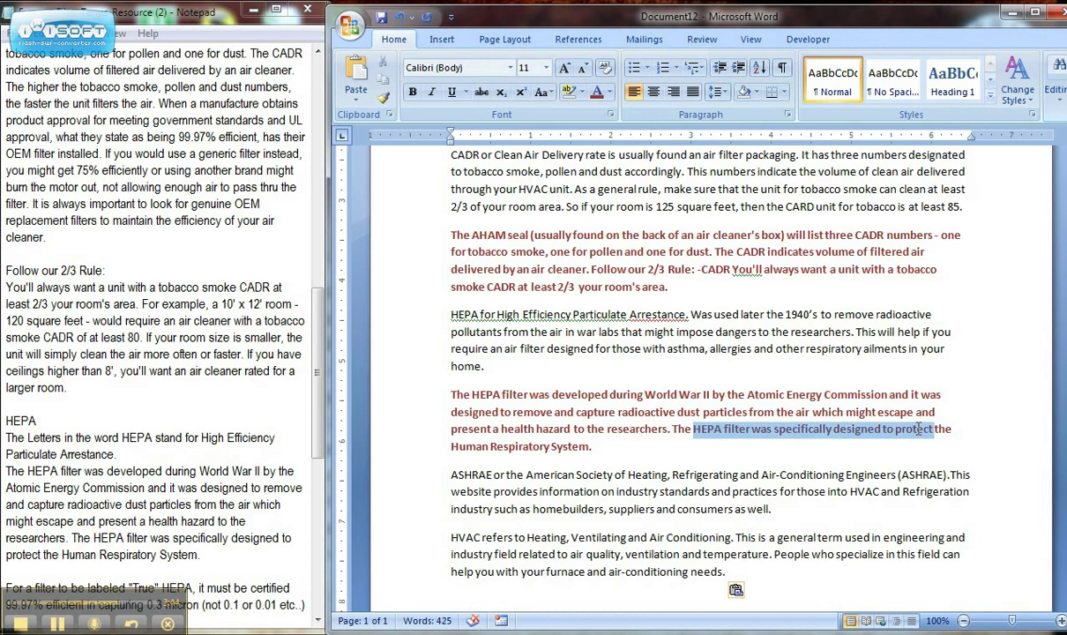
{"action": "left_click", "coordinate": [793, 451]}
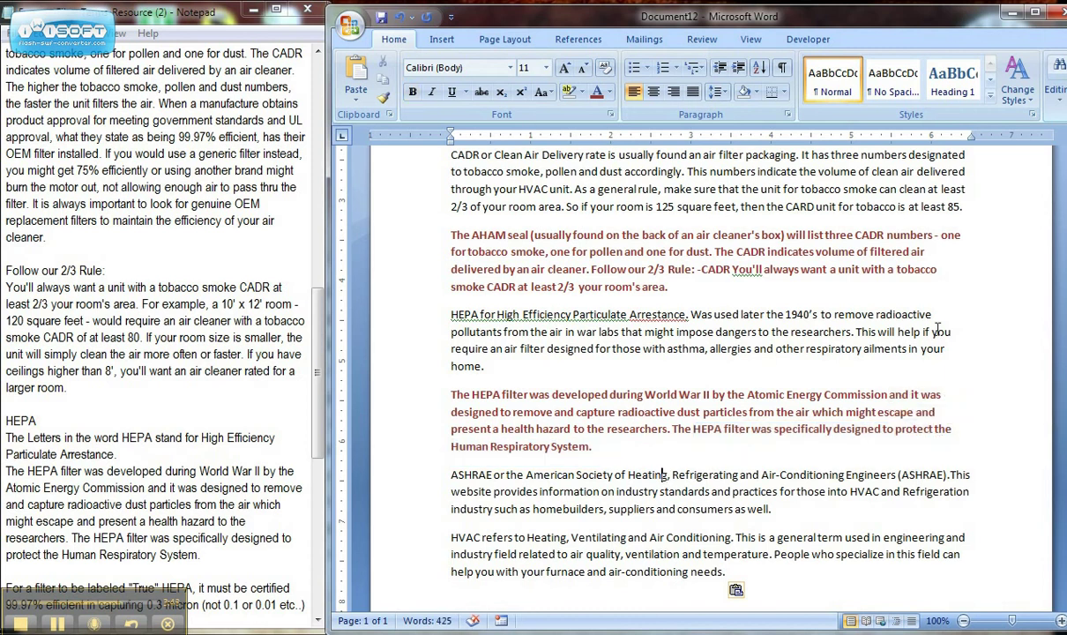
{"action": "left_click", "coordinate": [503, 349]}
{"action": "left_click_drag", "start_coordinate": [504, 349], "coordinate": [706, 351]}
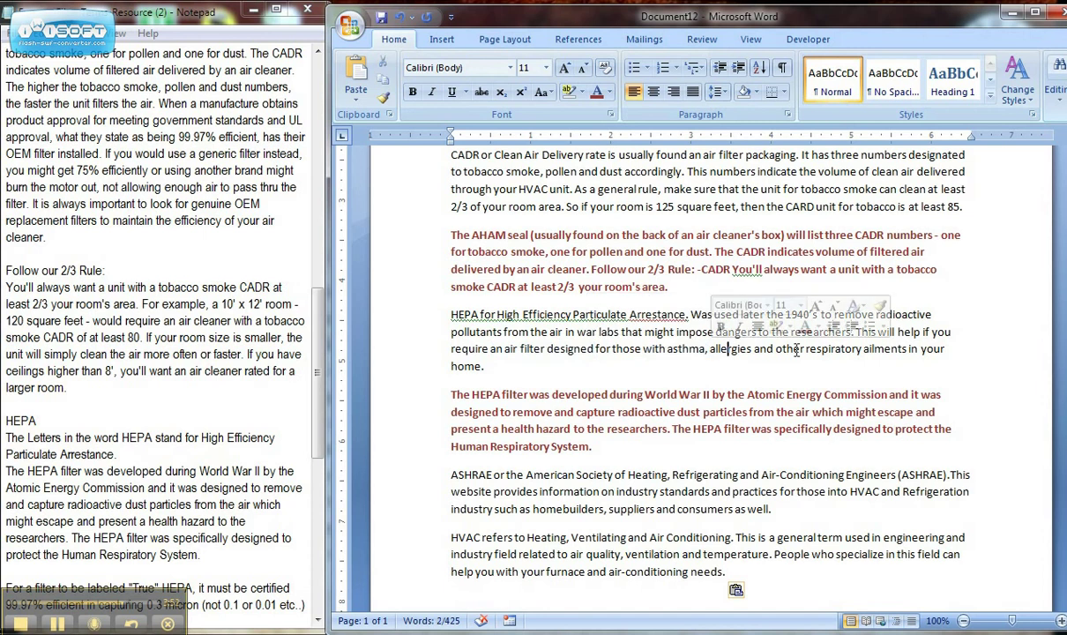
{"action": "left_click", "coordinate": [793, 349]}
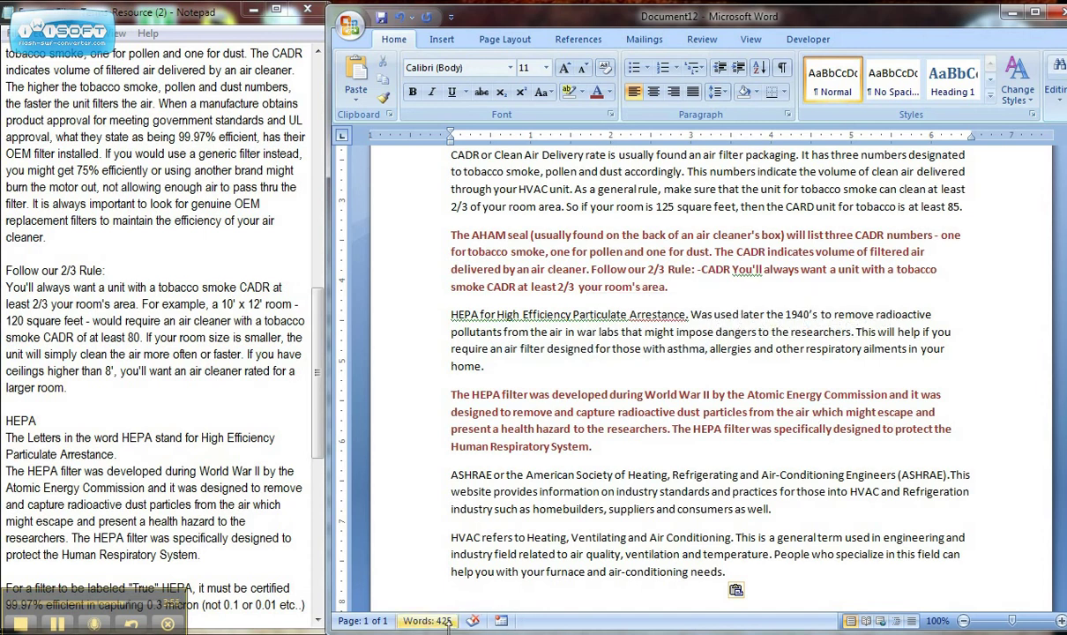
{"action": "left_click", "coordinate": [474, 509]}
{"action": "left_click_drag", "start_coordinate": [608, 437], "coordinate": [454, 388]}
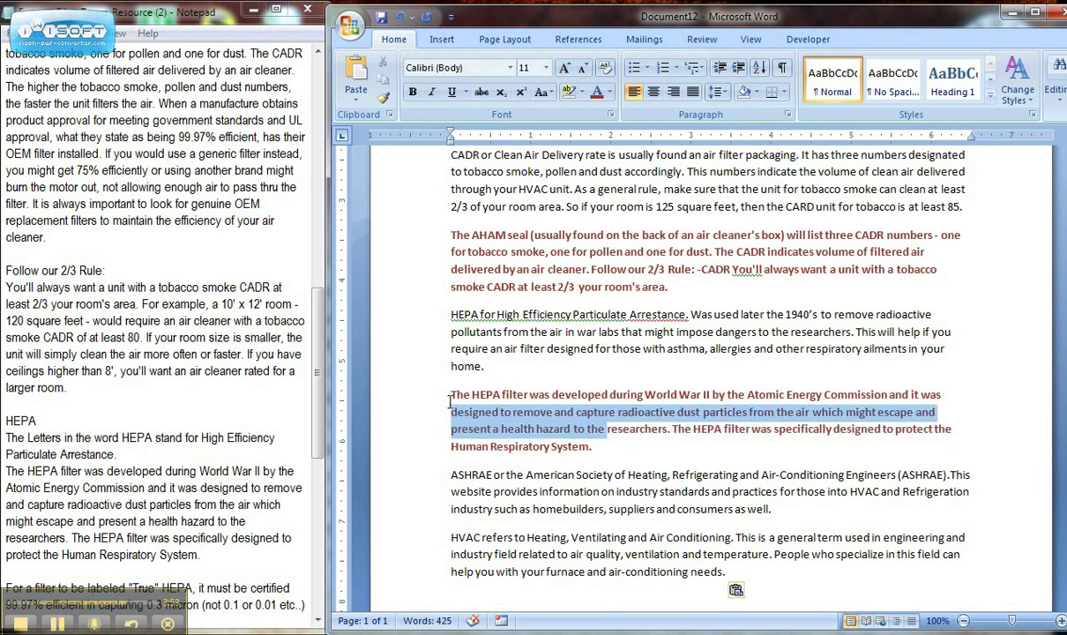
{"action": "left_click", "coordinate": [619, 449]}
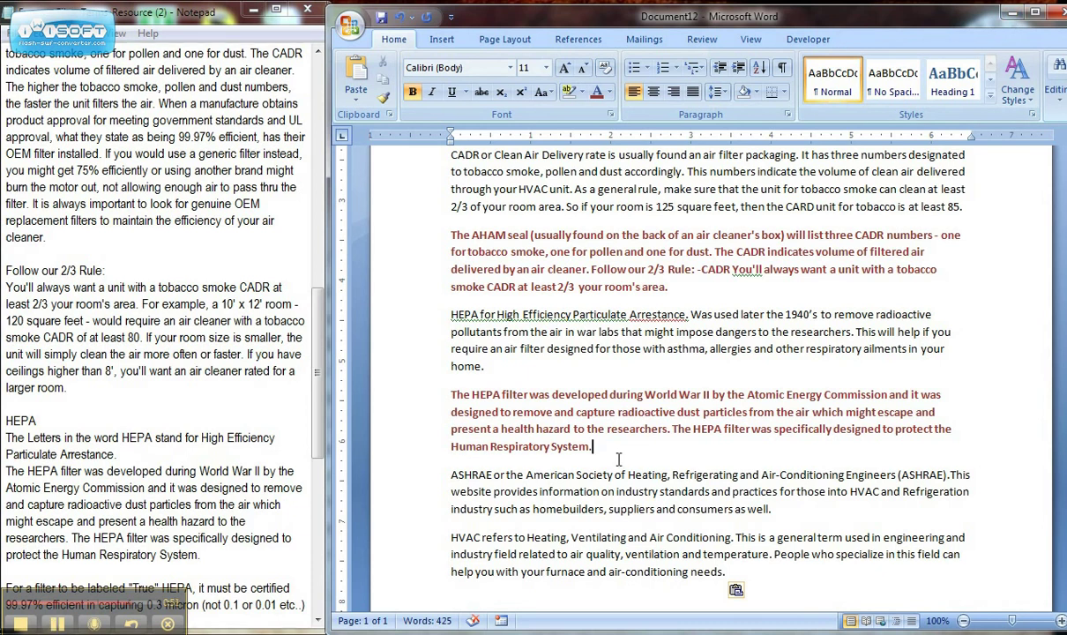
{"action": "scroll", "coordinate": [618, 457], "scroll_direction": "up", "scroll_amount": 3}
{"action": "scroll", "coordinate": [619, 459], "scroll_direction": "up", "scroll_amount": 2}
{"action": "scroll", "coordinate": [557, 520], "scroll_direction": "down", "scroll_amount": 5}
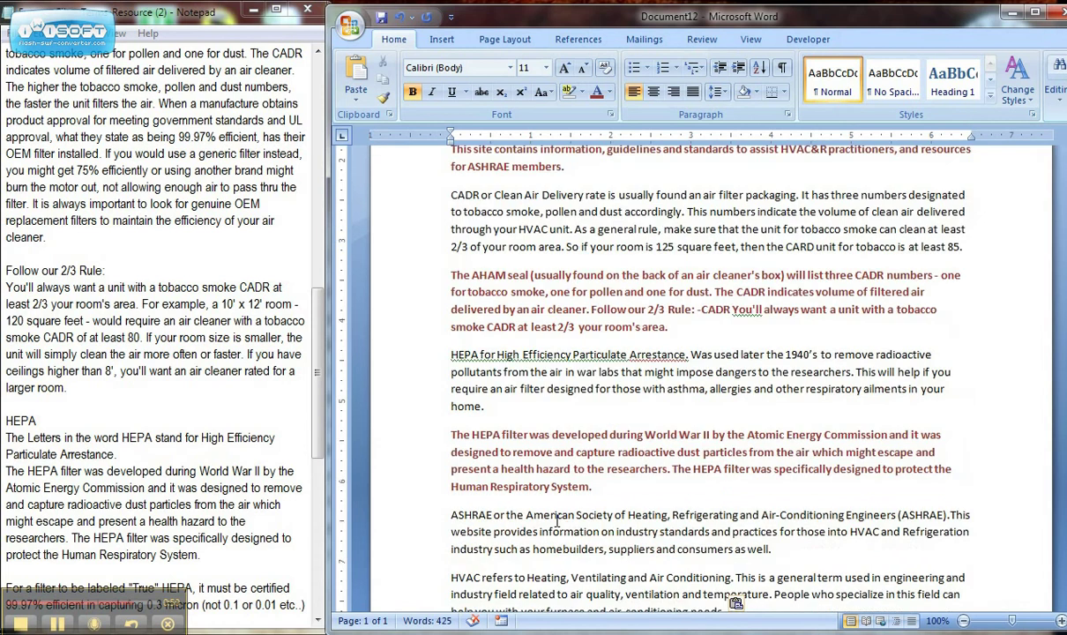
{"action": "scroll", "coordinate": [557, 520], "scroll_direction": "down", "scroll_amount": 2}
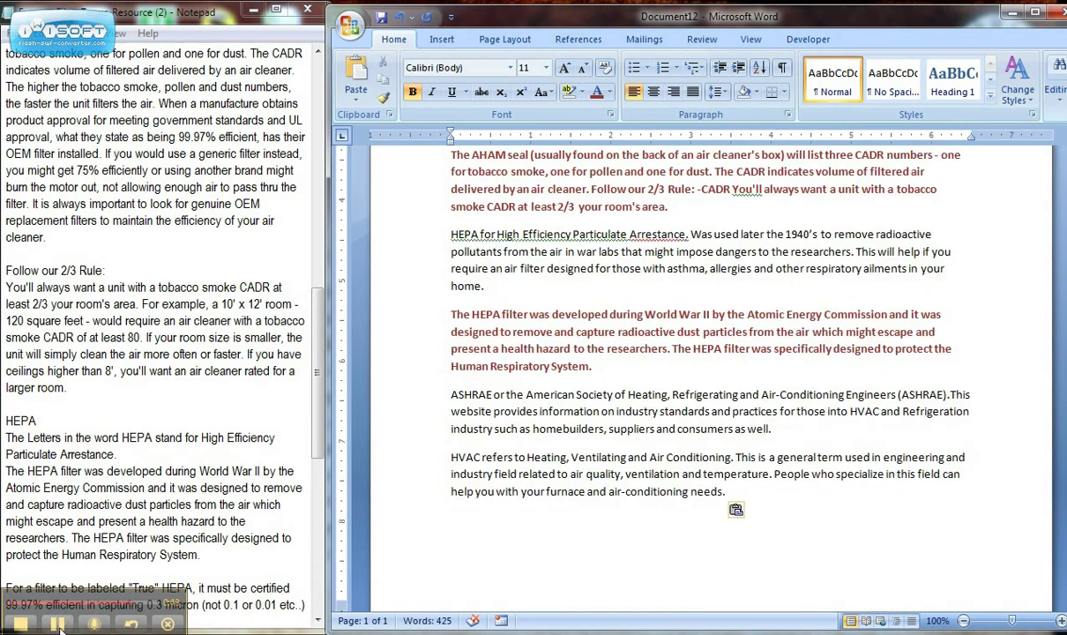
In the furnace filter article, change 'does the job' to 'do the job' via the spelling suggestion
{"action": "left_click", "coordinate": [132, 618]}
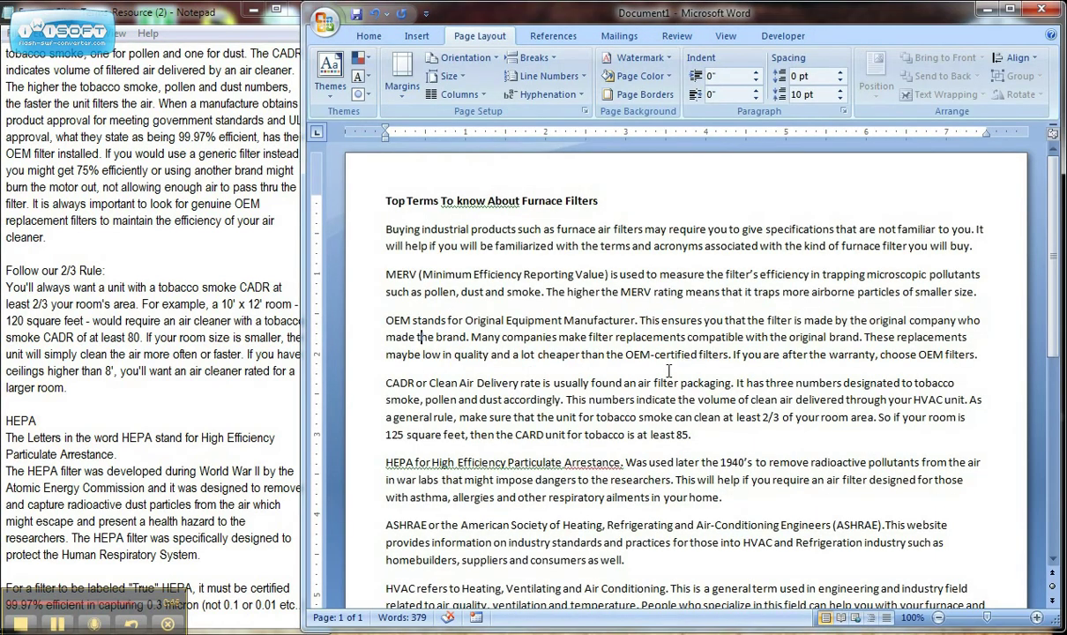
{"action": "left_click", "coordinate": [386, 229]}
{"action": "scroll", "coordinate": [711, 304], "scroll_direction": "down", "scroll_amount": 1}
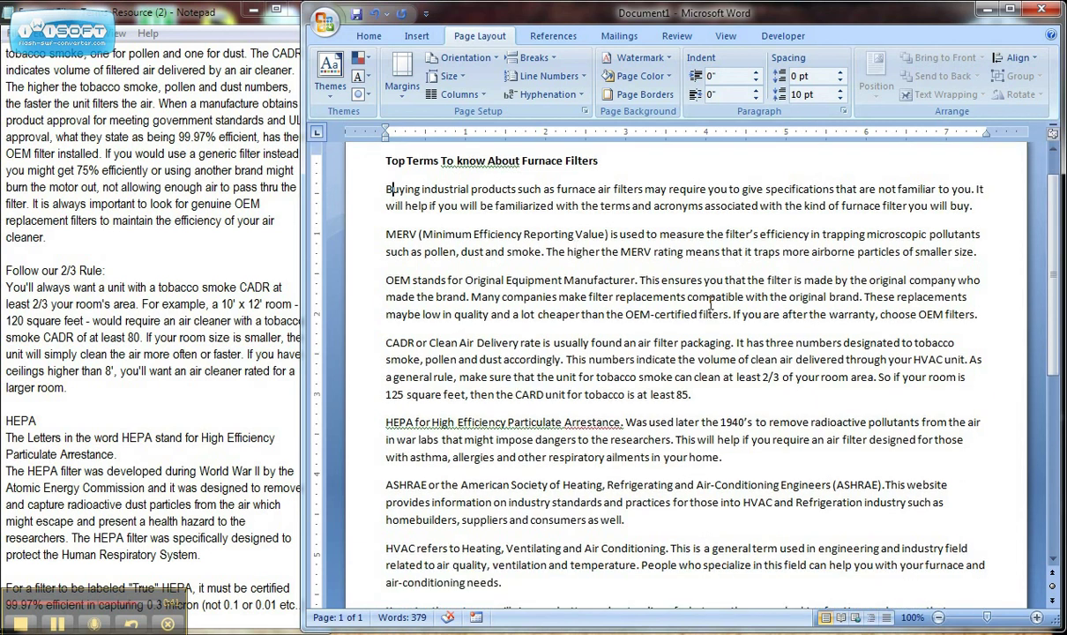
{"action": "scroll", "coordinate": [711, 304], "scroll_direction": "down", "scroll_amount": 4}
{"action": "left_click", "coordinate": [388, 451]}
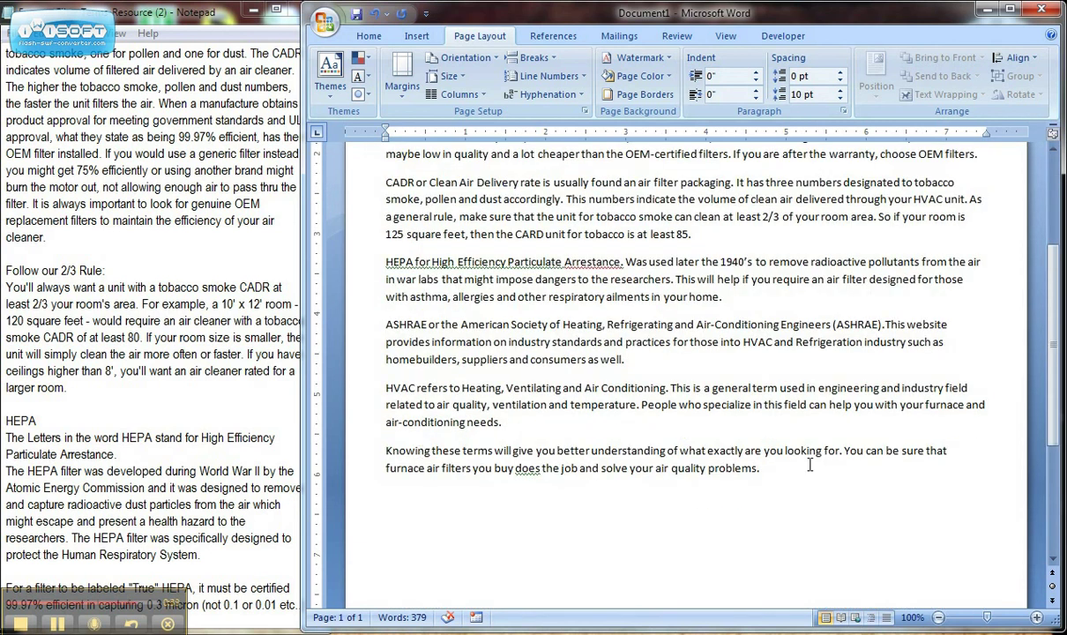
{"action": "right_click", "coordinate": [534, 468]}
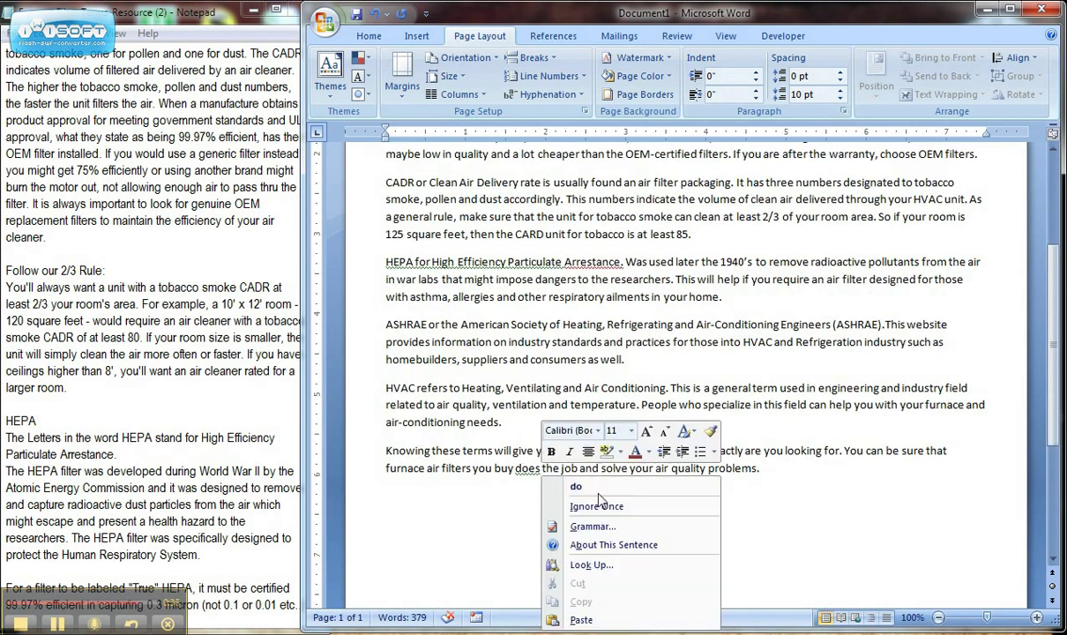
{"action": "left_click", "coordinate": [595, 492]}
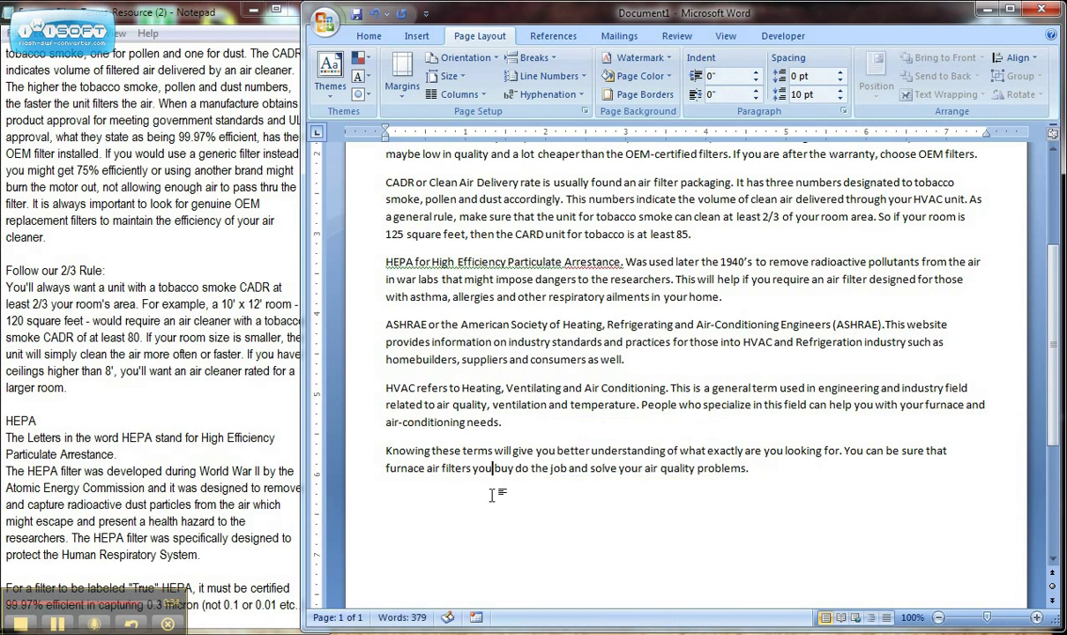
Scroll back to the top, placing the cursor at the end of the title
{"action": "left_click", "coordinate": [769, 470]}
{"action": "scroll", "coordinate": [769, 470], "scroll_direction": "up", "scroll_amount": 3}
{"action": "scroll", "coordinate": [405, 175], "scroll_direction": "up", "scroll_amount": 2}
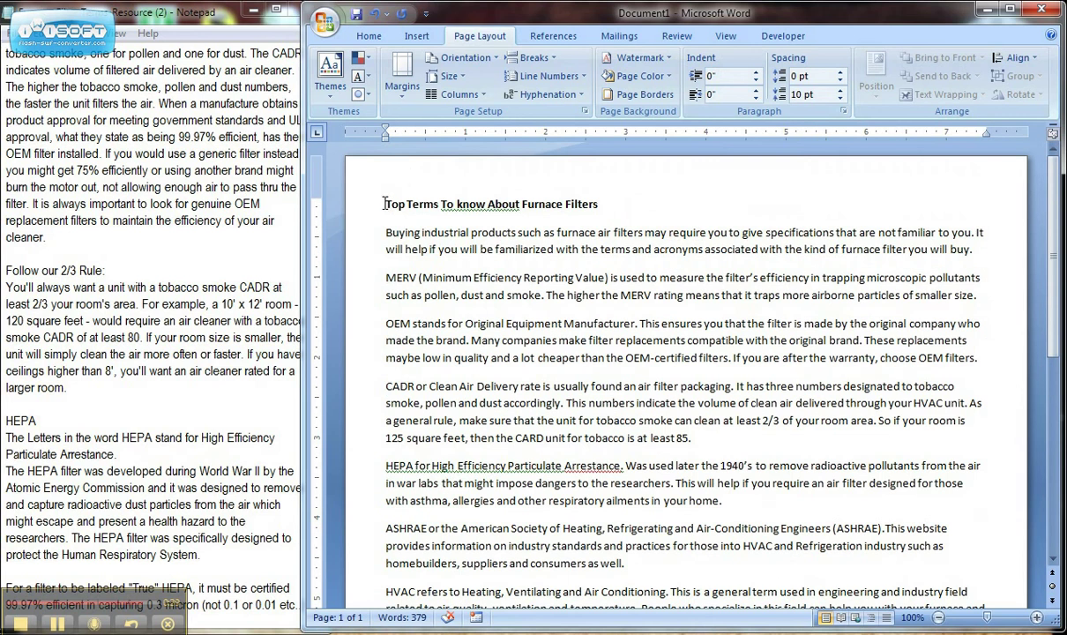
{"action": "left_click", "coordinate": [611, 204]}
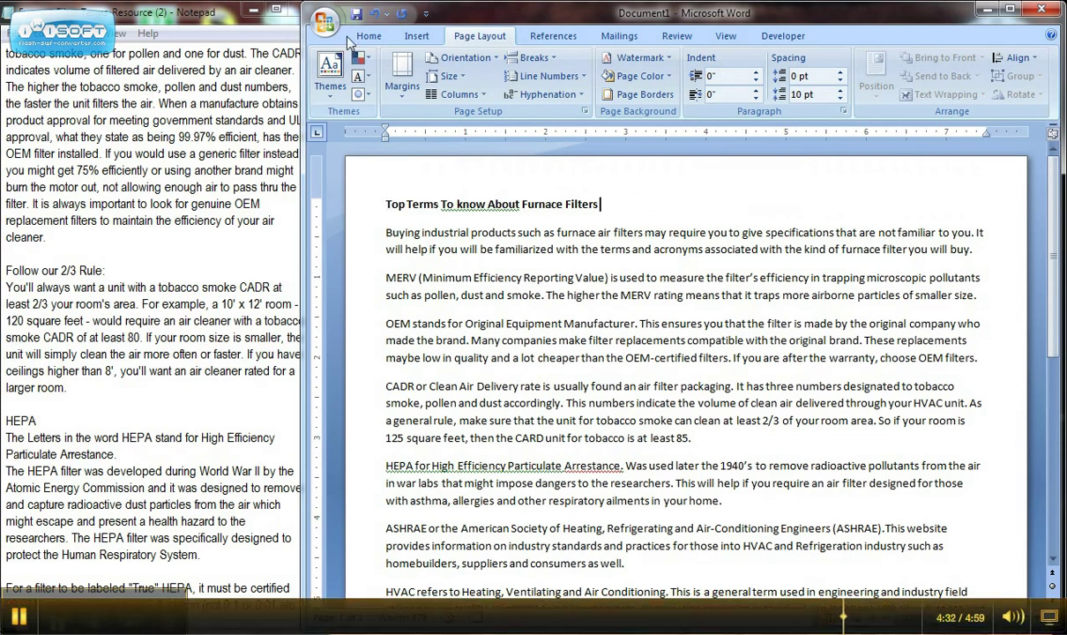
Save As a Word Document, changing the file name to '11.9 Furnace Filters'
{"action": "left_click", "coordinate": [324, 22]}
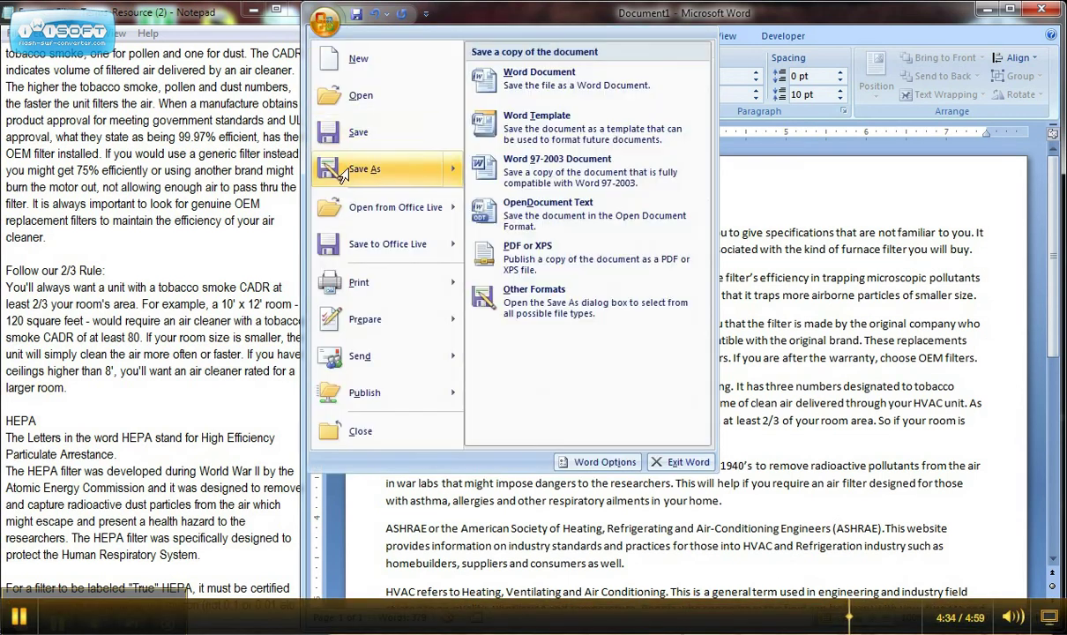
{"action": "left_click", "coordinate": [520, 77]}
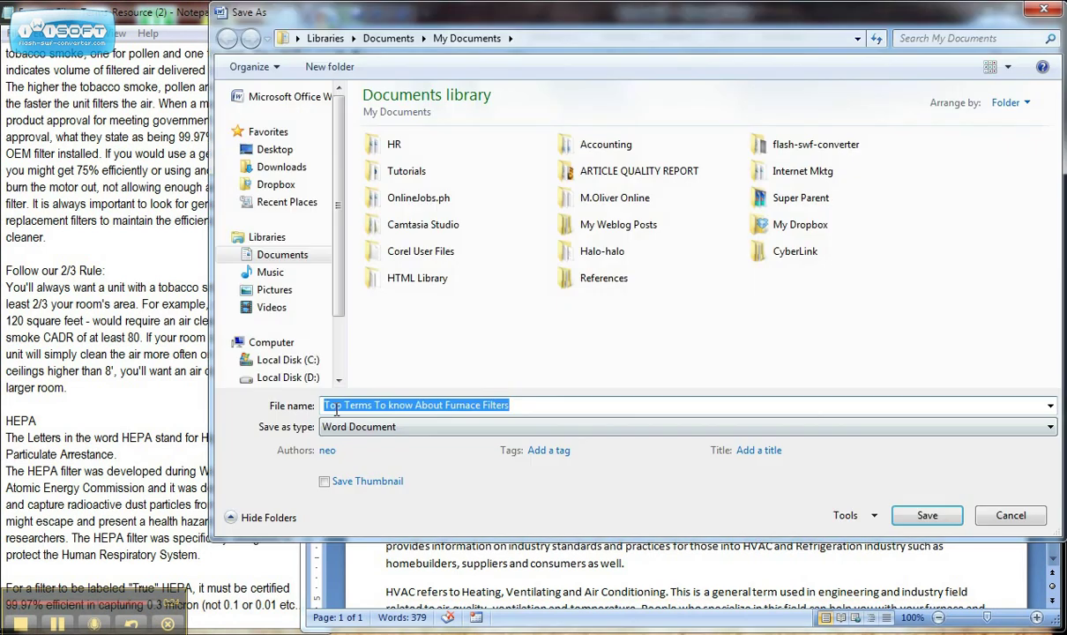
{"action": "left_click_drag", "start_coordinate": [430, 406], "coordinate": [316, 411]}
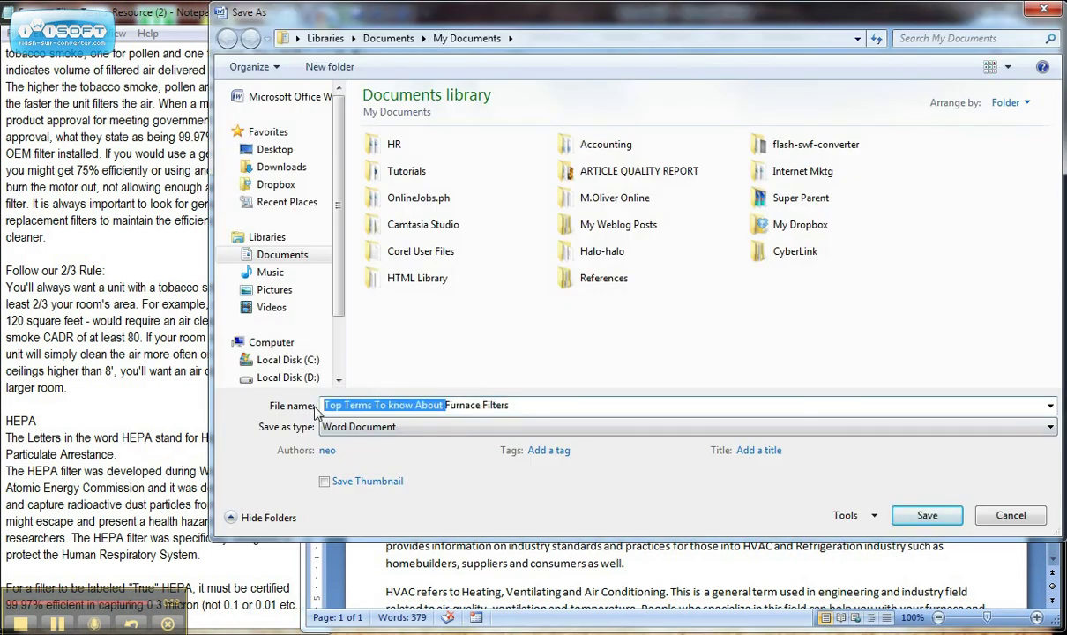
{"action": "type", "text": "11.9"}
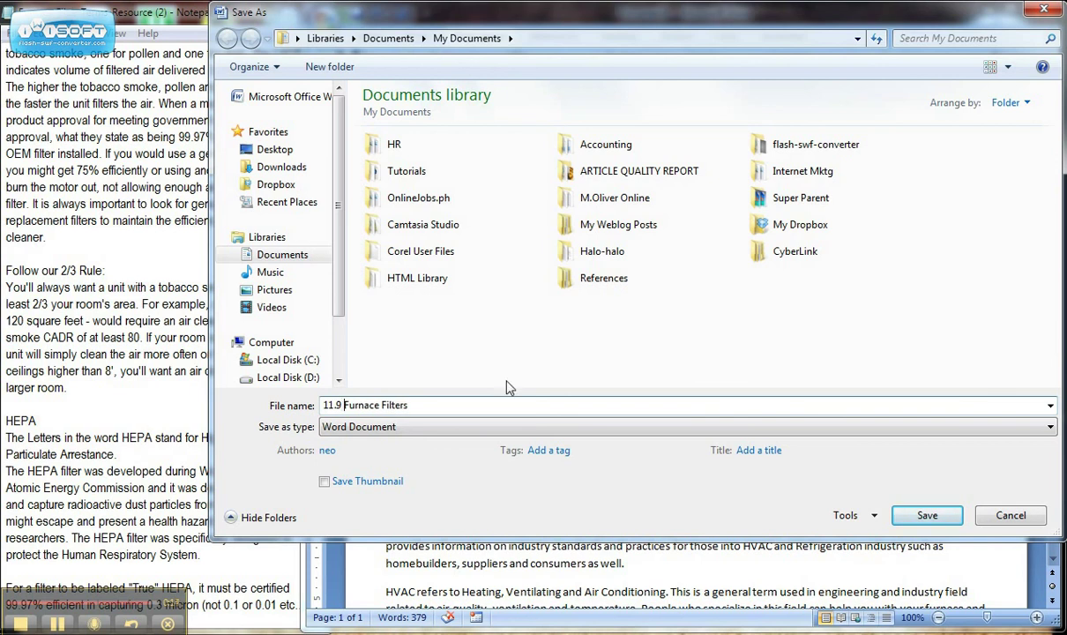
Browse through My Dropbox and the online work folder into the CLIENT folder
{"action": "left_click", "coordinate": [789, 226]}
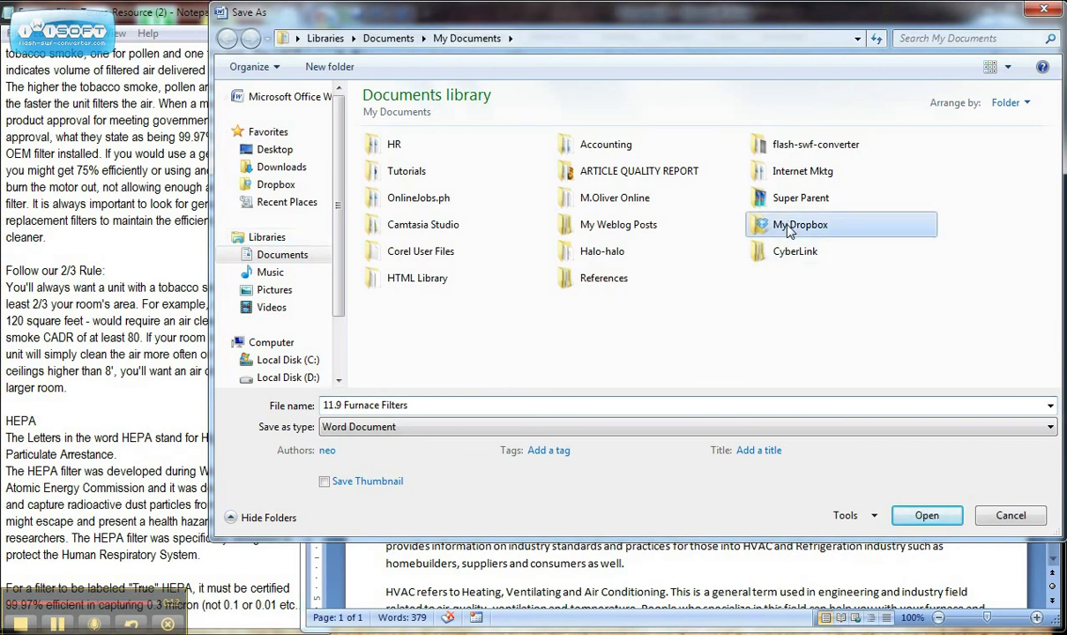
{"action": "double_click", "coordinate": [790, 227]}
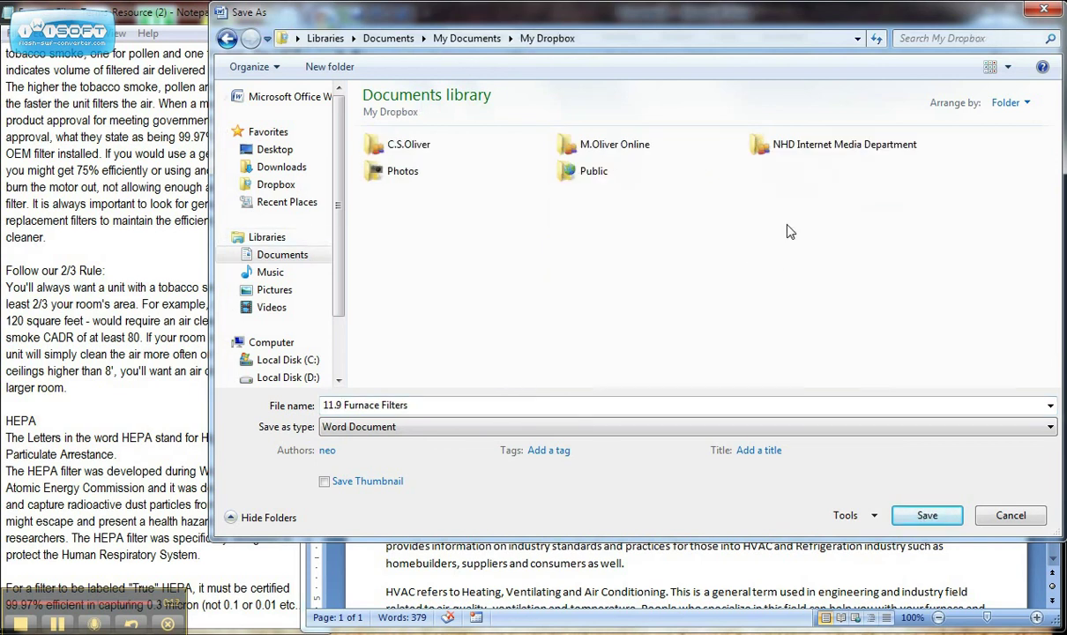
{"action": "double_click", "coordinate": [607, 148]}
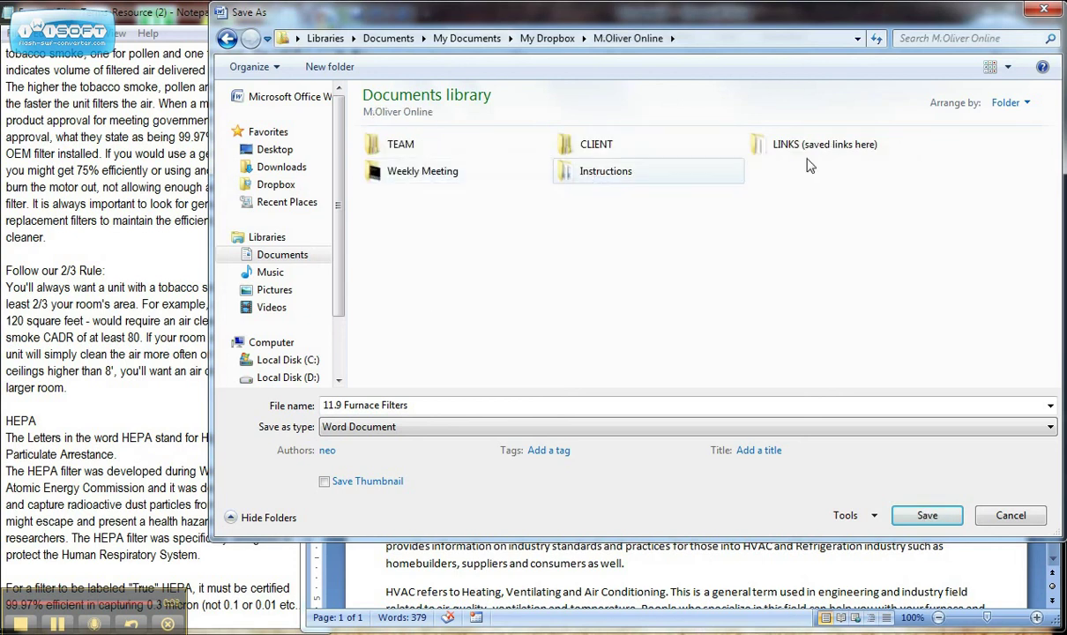
{"action": "left_click", "coordinate": [384, 152]}
{"action": "double_click", "coordinate": [384, 153]}
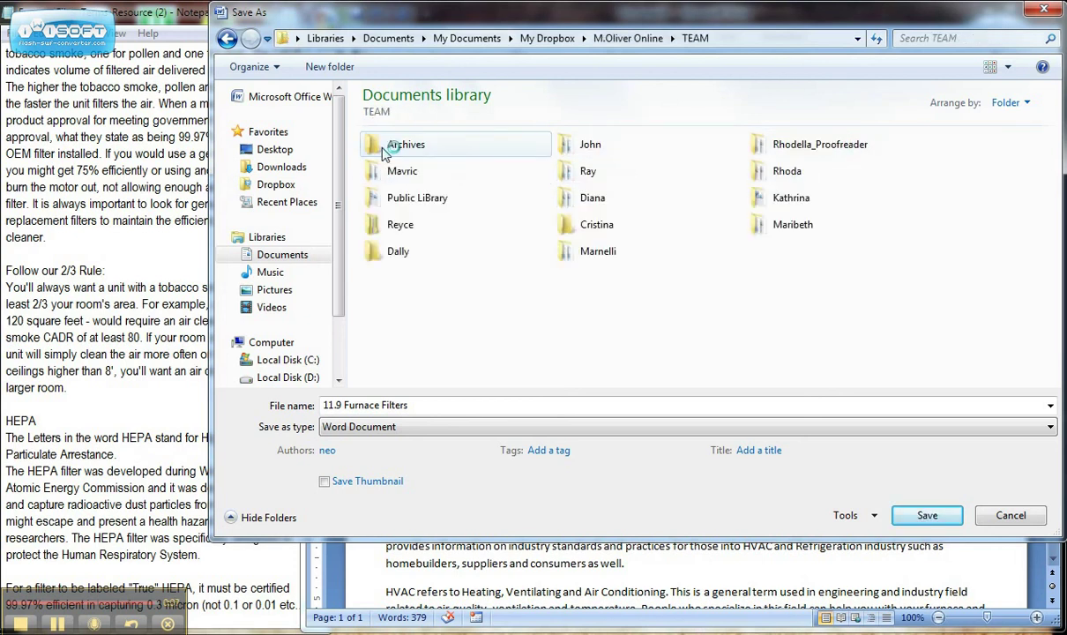
{"action": "key", "text": "BackSpace"}
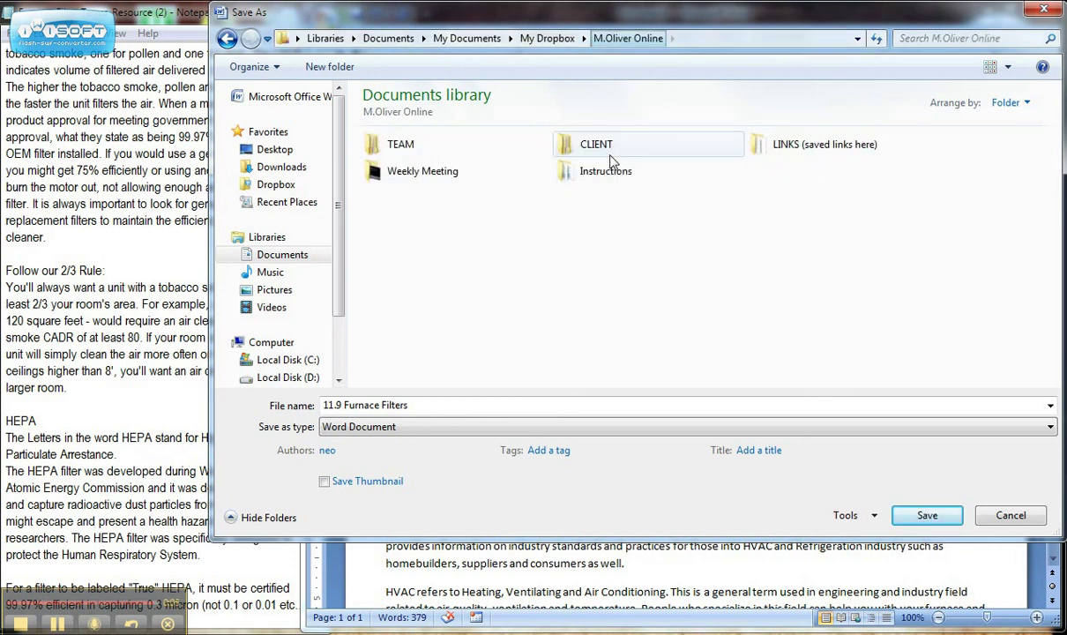
{"action": "left_click", "coordinate": [607, 156]}
{"action": "double_click", "coordinate": [607, 156]}
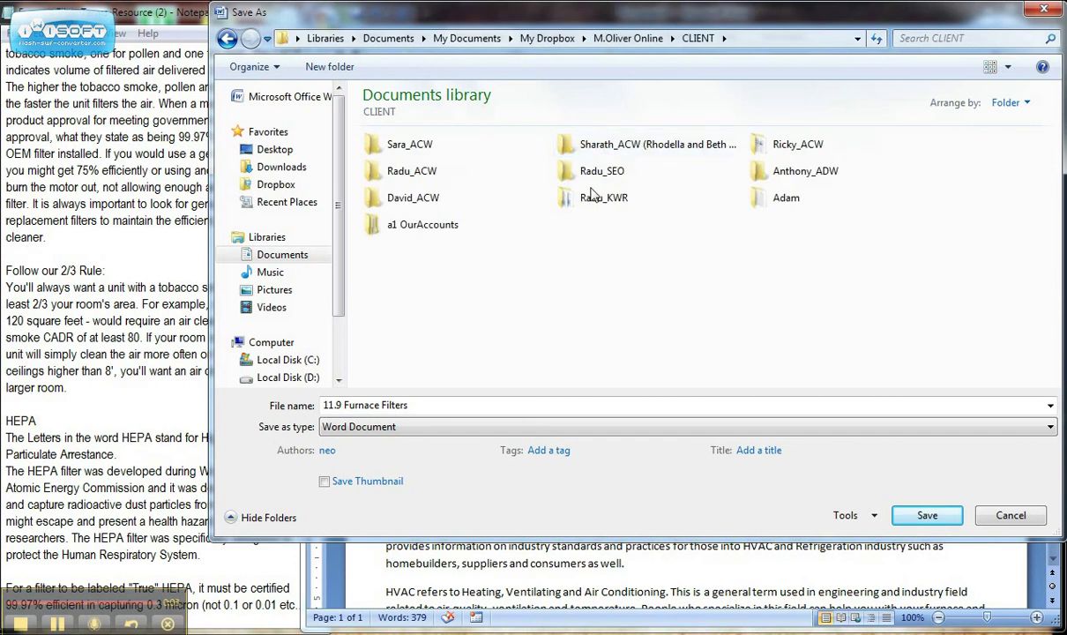